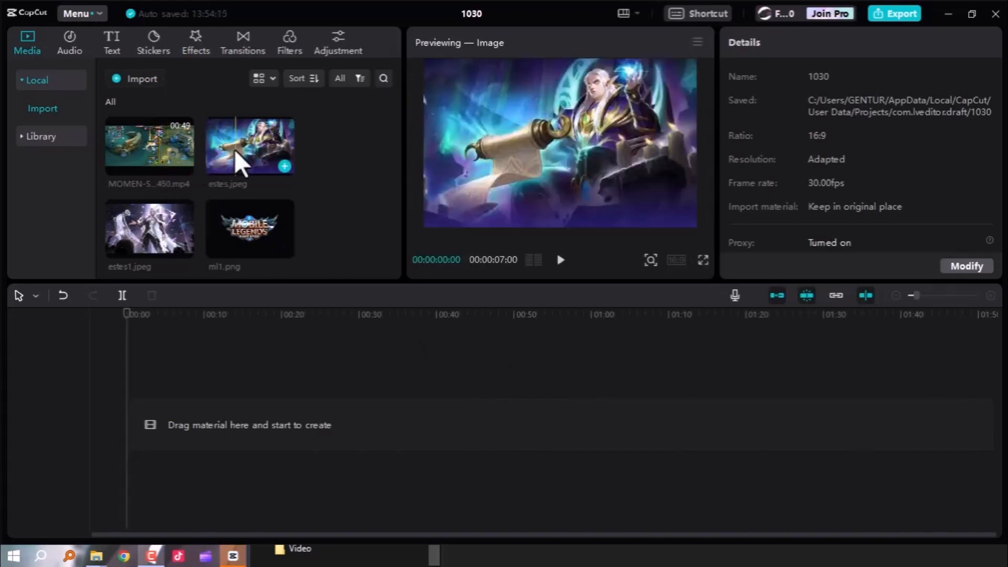
Turn on Free layer in the project settings and save them
left_click(967, 270)
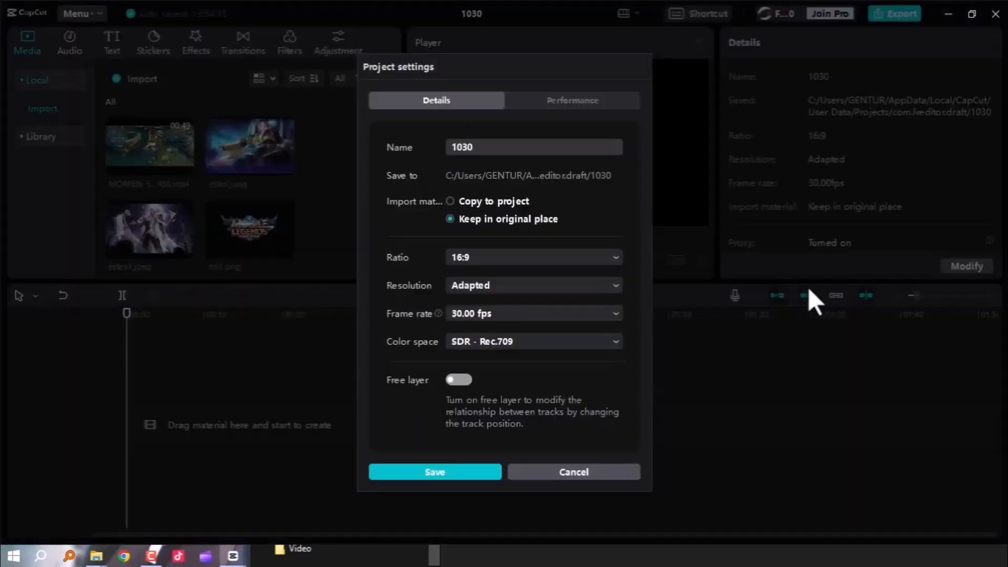
left_click(456, 379)
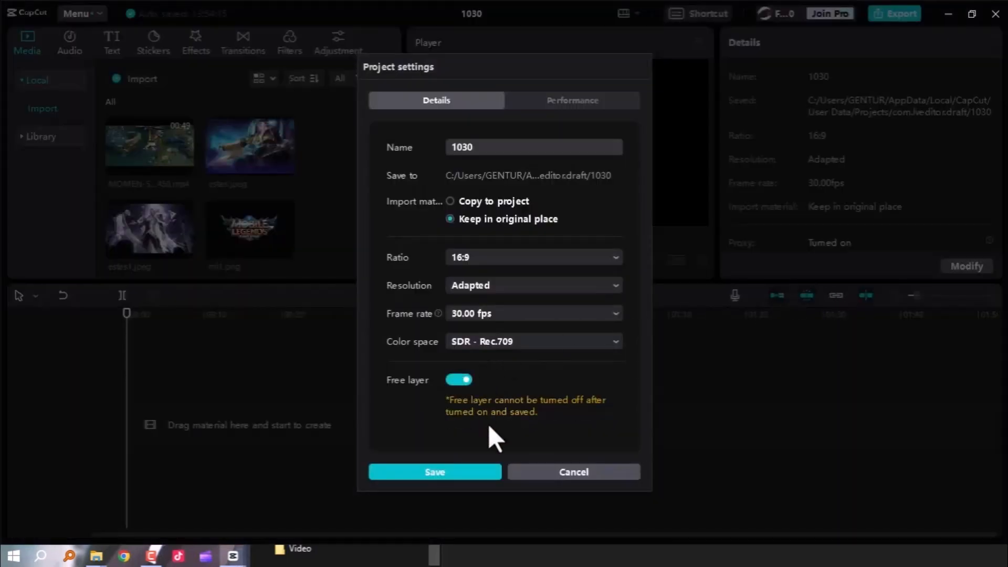
left_click(470, 473)
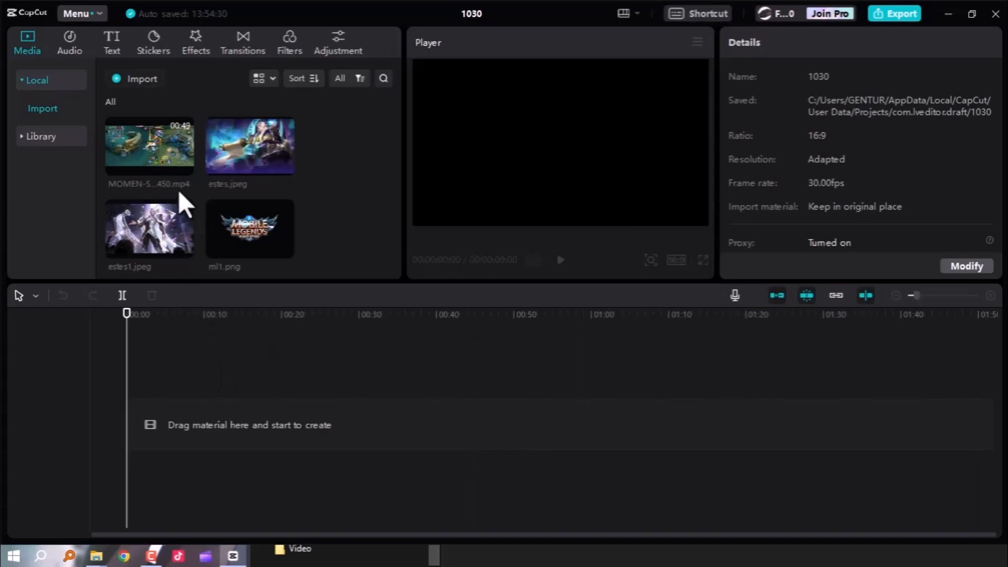
Place the MOMEN-SUPPORT gameplay video at the start of the timeline and set the project's aspect ratio to 9:16
left_click_drag(150, 155, 127, 419)
left_click_drag(174, 320, 122, 322)
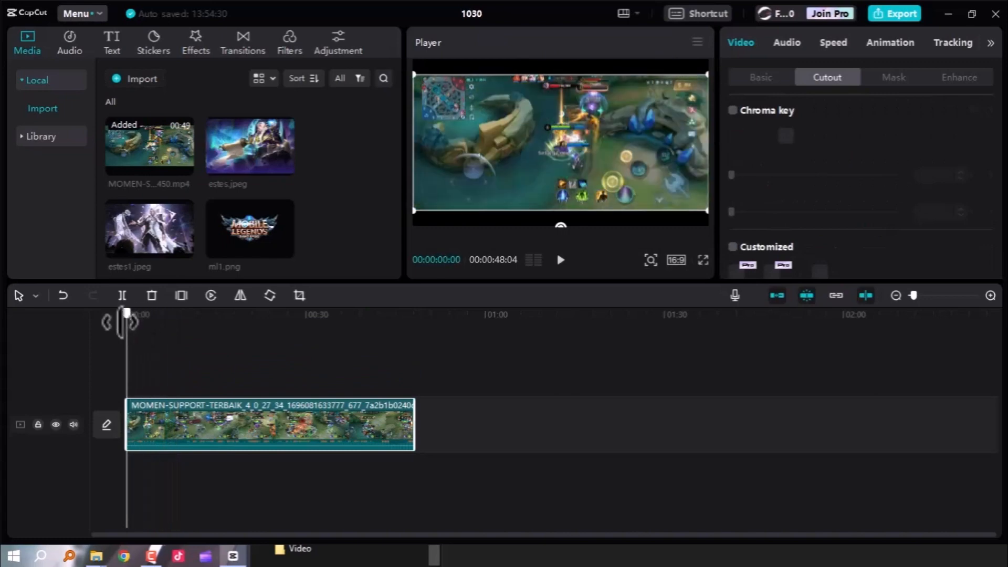
left_click(674, 261)
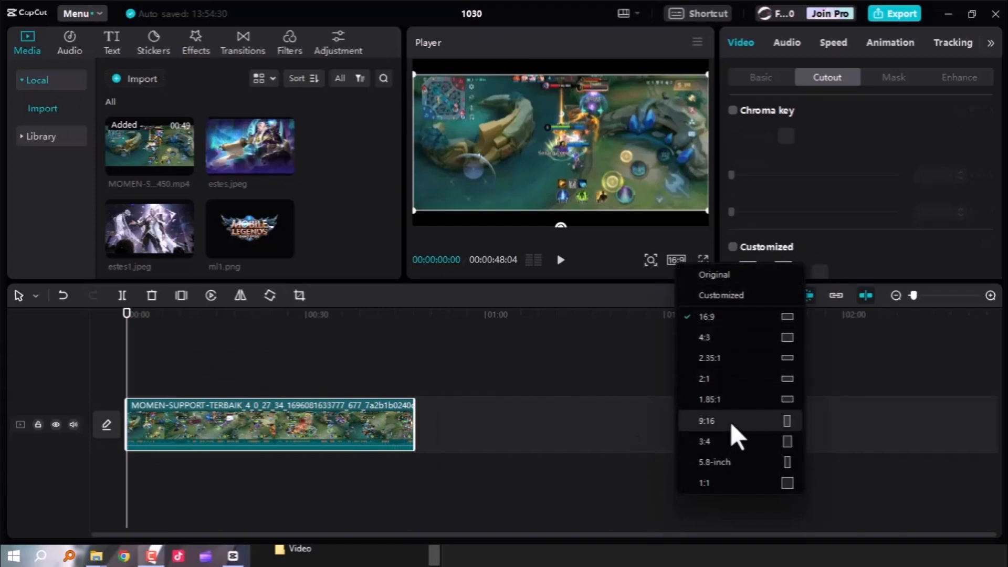
left_click(734, 435)
Enlarge the gameplay video beyond the sides of the vertical frame and check it in full screen
mouse_move(152, 313)
left_mouse_down()
mouse_move(112, 314)
mouse_move(194, 320)
mouse_move(121, 325)
mouse_move(213, 313)
mouse_move(162, 326)
left_mouse_up()
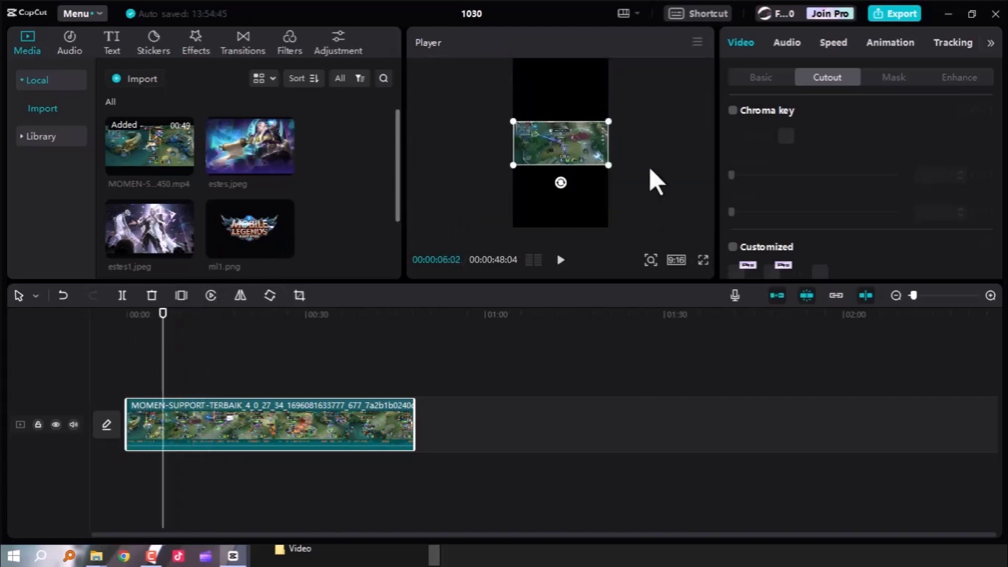
left_click_drag(608, 165, 631, 177)
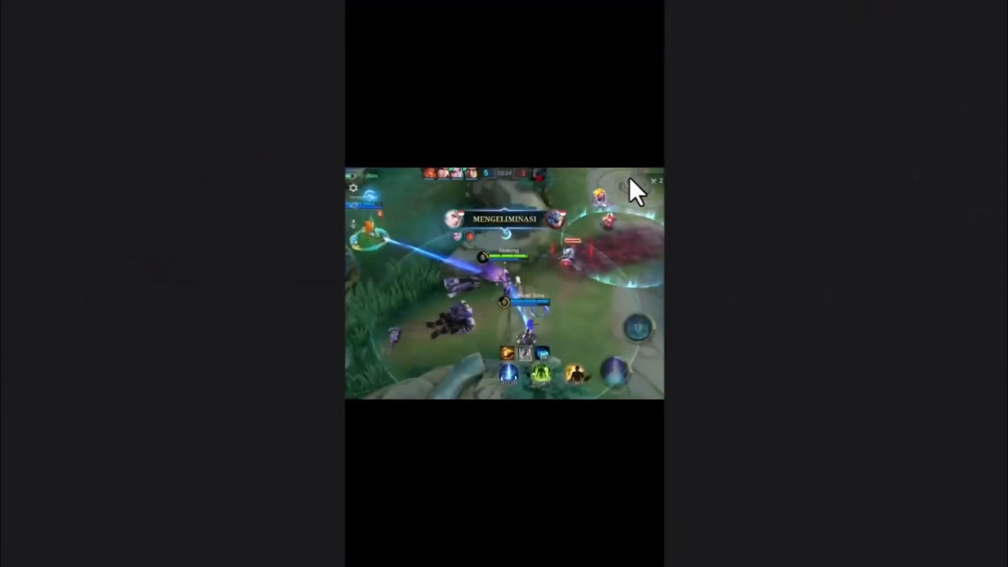
key("Escape")
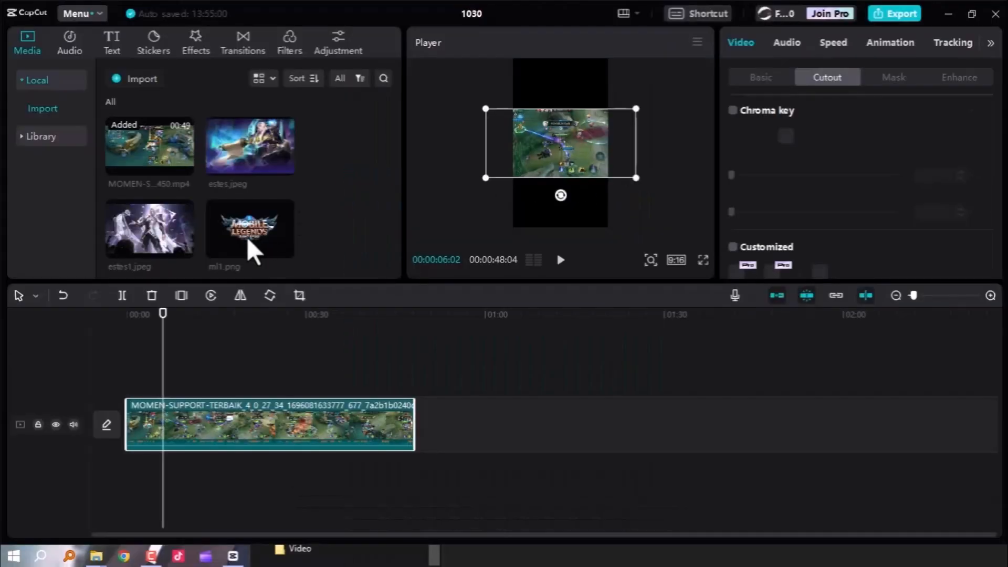
Add the estes1.jpeg image at the start of the timeline and put it on the track beneath the gameplay video
left_click_drag(130, 241, 155, 371)
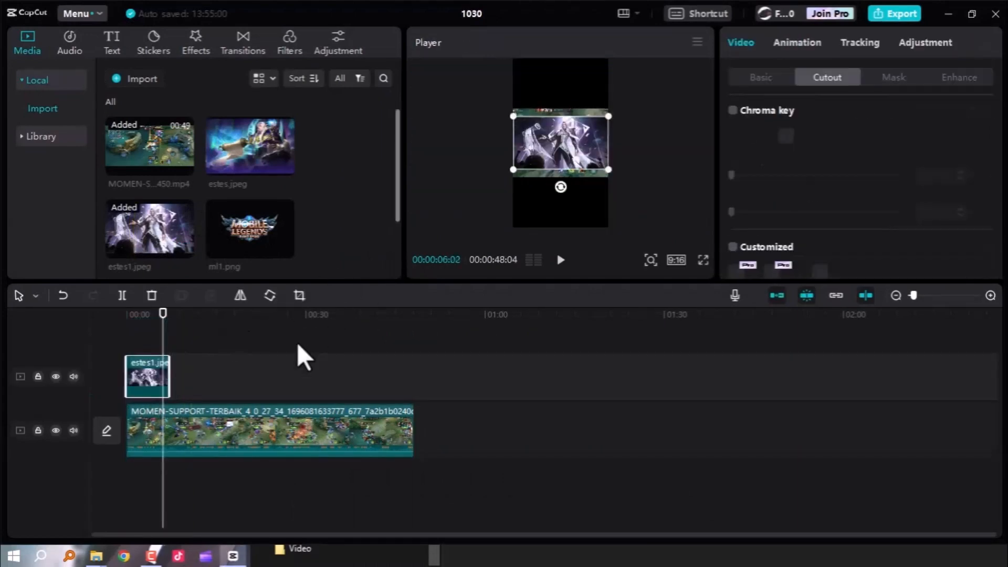
left_click_drag(186, 421, 196, 393)
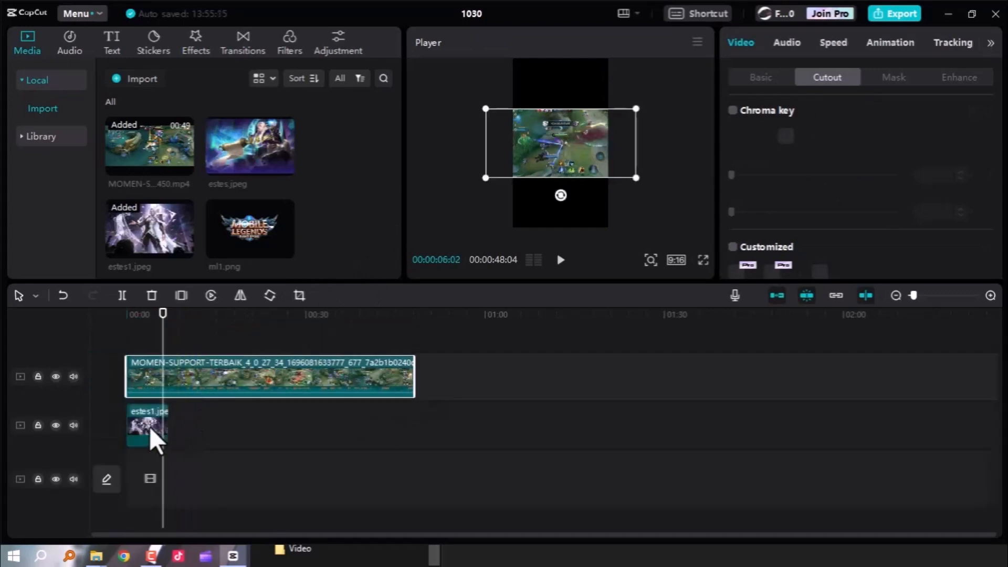
left_click_drag(147, 421, 152, 472)
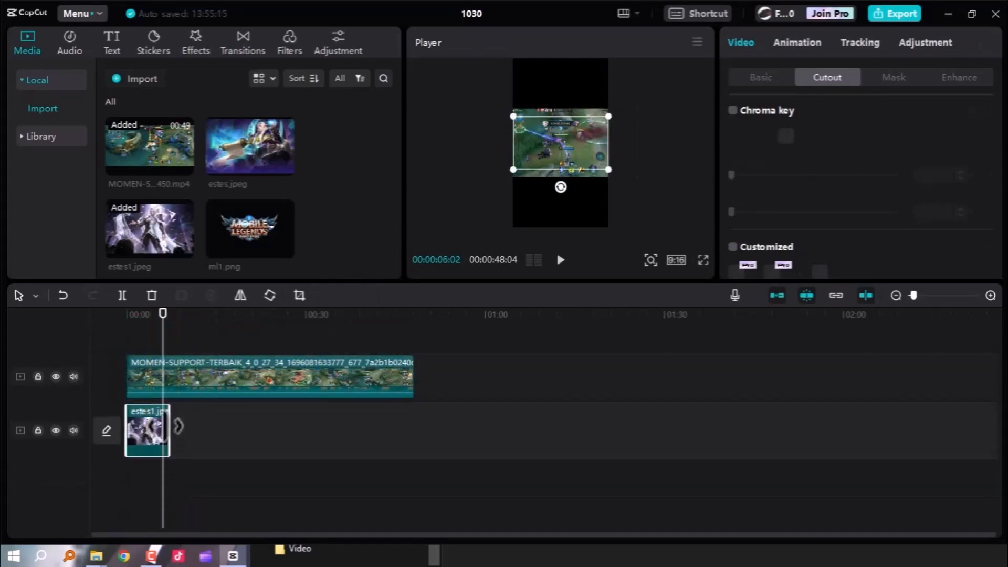
Extend the estes1.jpeg clip to 00:00:52:07 and move the image to the upper edge of the video frame
left_click_drag(170, 423, 440, 413)
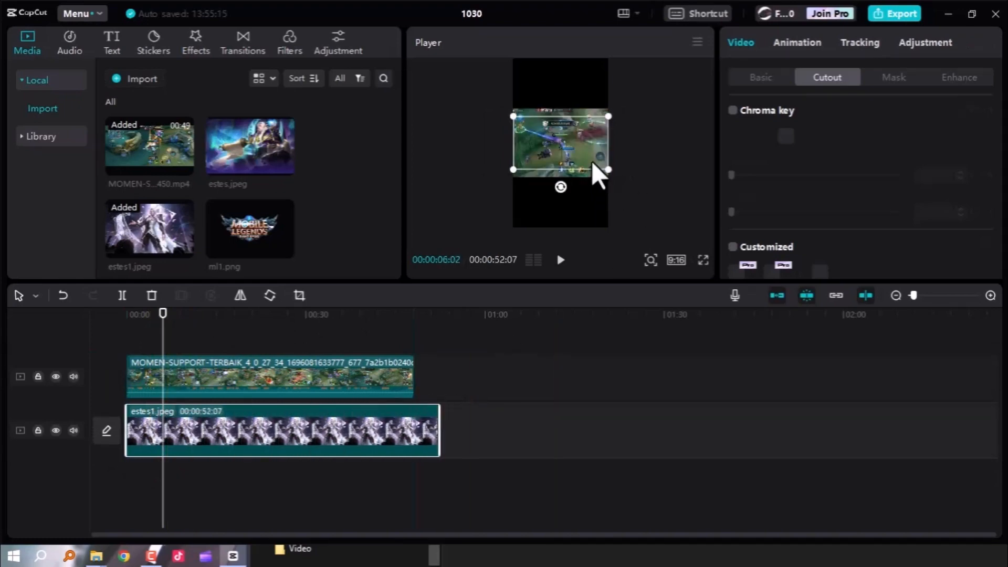
left_click_drag(592, 163, 593, 102)
Move the estes1.jpeg clip to the track above the gameplay video and trim it to the video's length, 00:00:48:04
left_click_drag(190, 417, 192, 354)
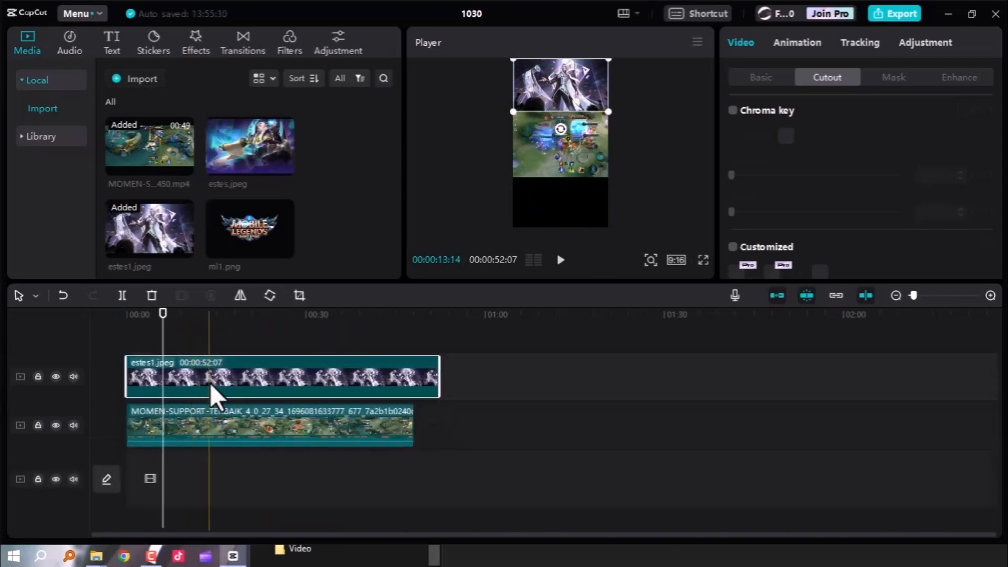
left_click(200, 430)
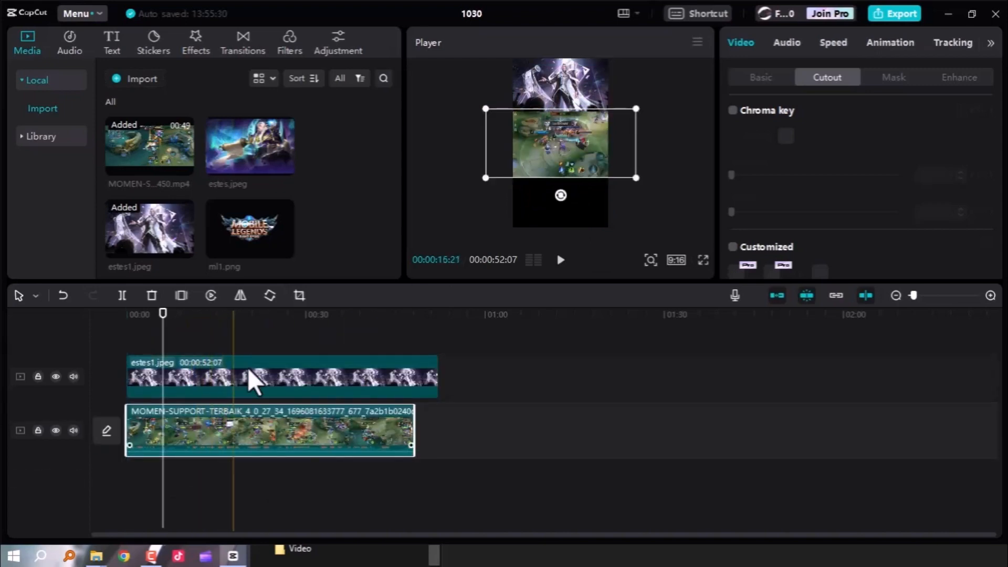
left_click(664, 162)
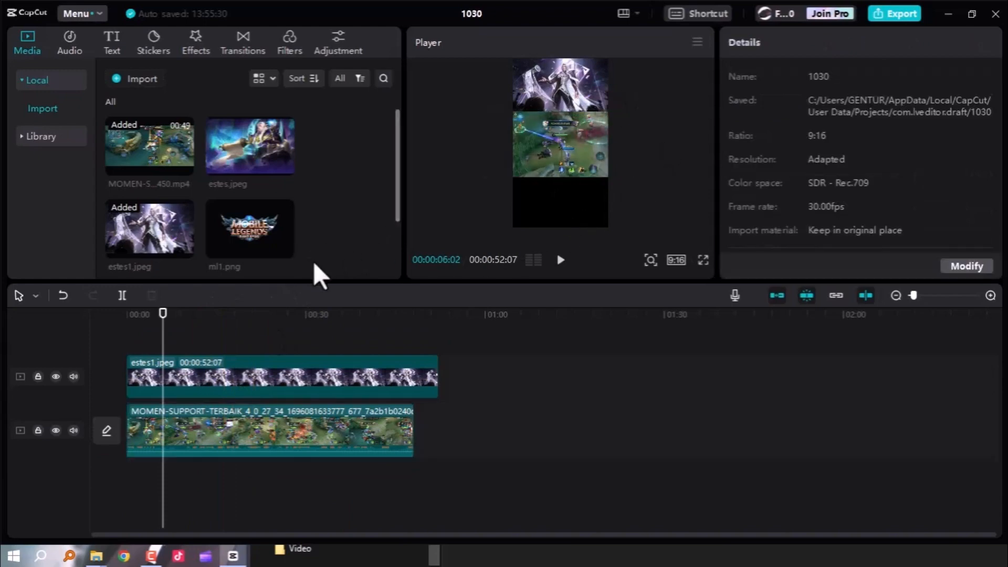
left_click_drag(439, 372, 423, 372)
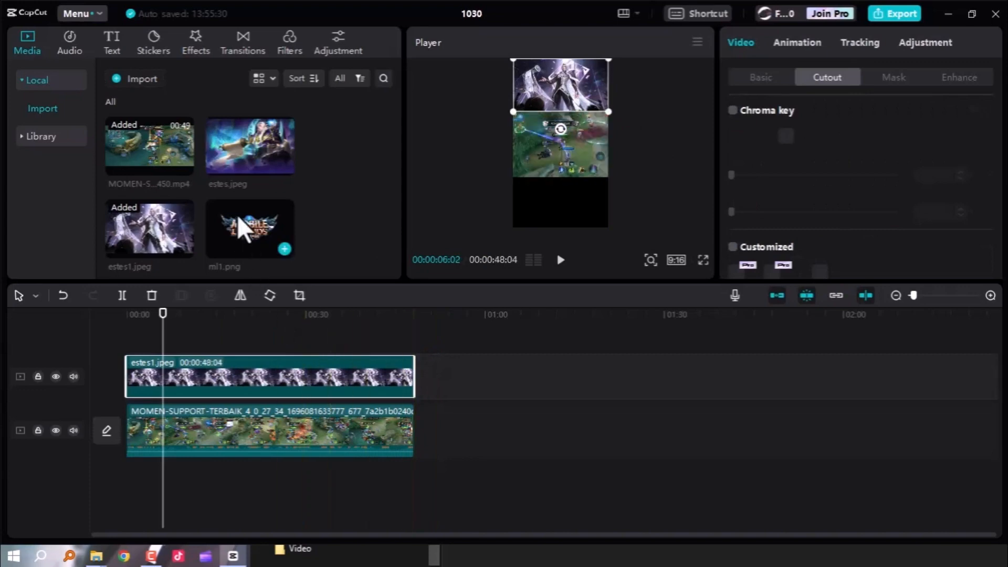
Add the estes.jpeg image on a new uppermost track from the start and extend it to 00:00:48:04
left_click_drag(250, 148, 151, 338)
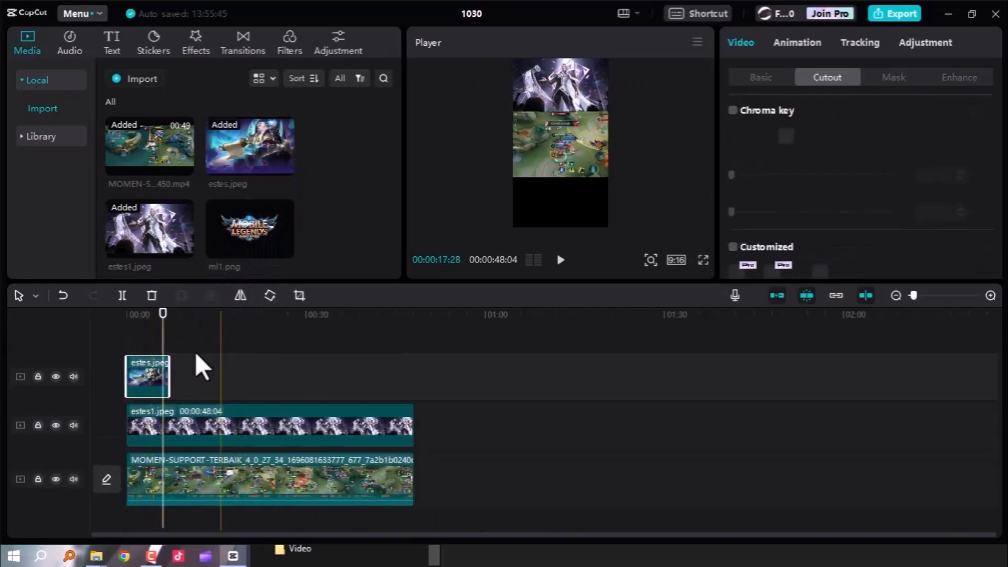
left_click_drag(169, 375, 410, 377)
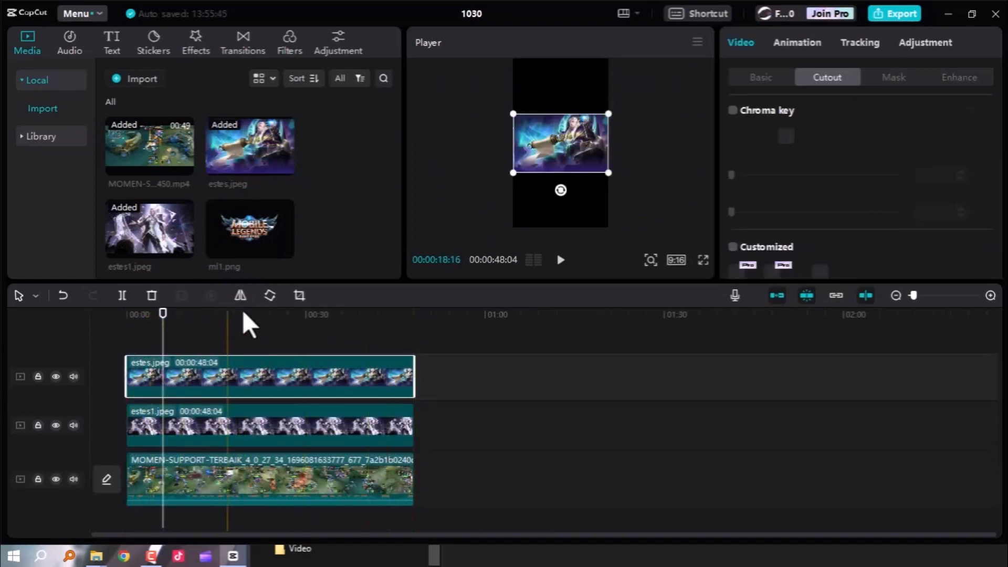
Position the estes.jpeg image along the lower edge of the video frame, directly beneath the visible gameplay area
left_click_drag(566, 147, 566, 200)
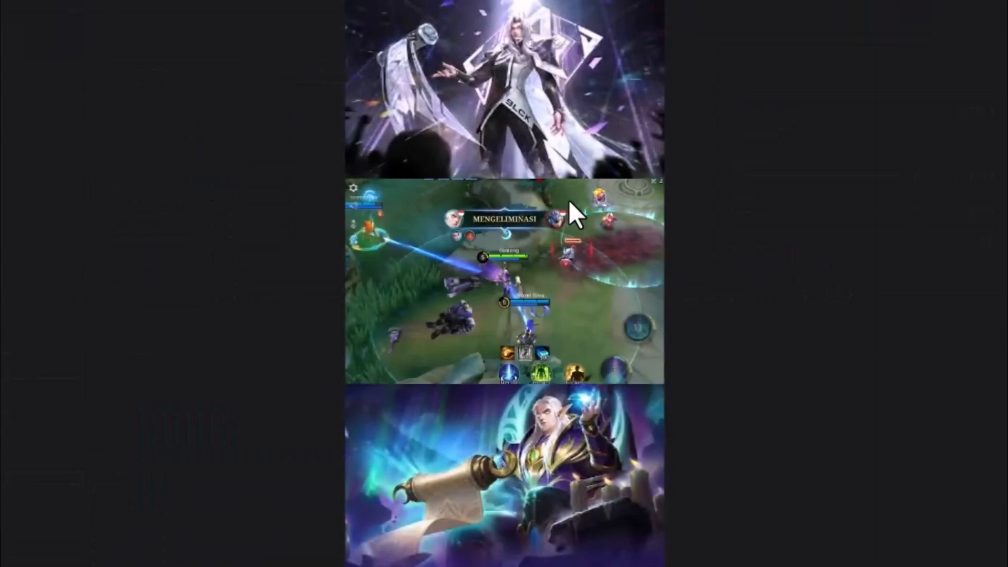
key("Escape")
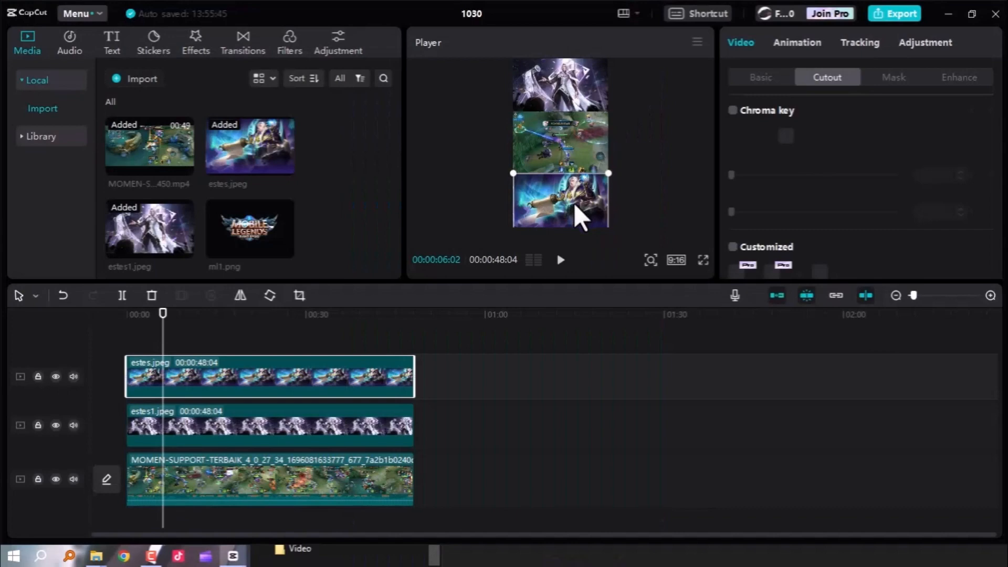
left_click_drag(571, 202, 569, 200)
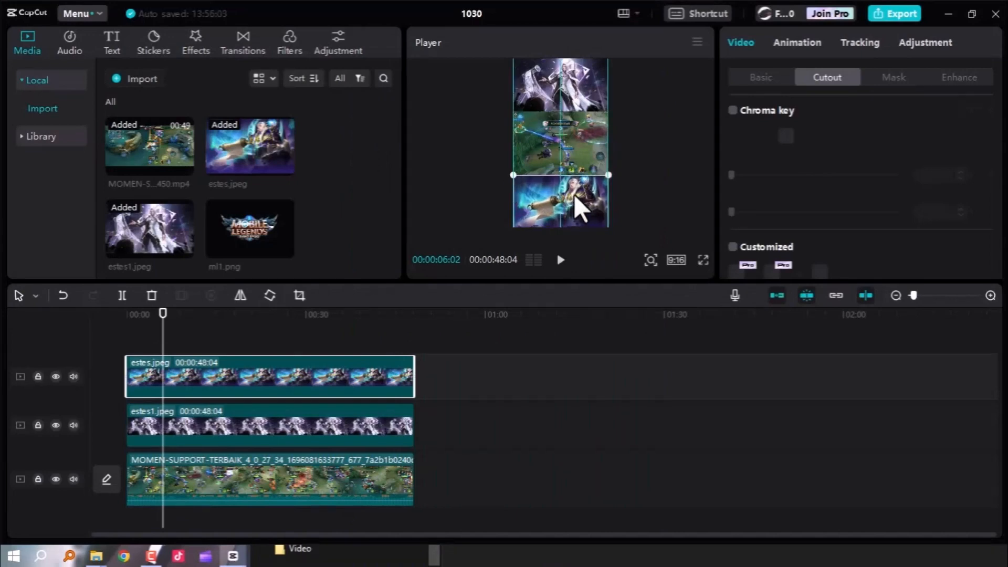
left_click(647, 178)
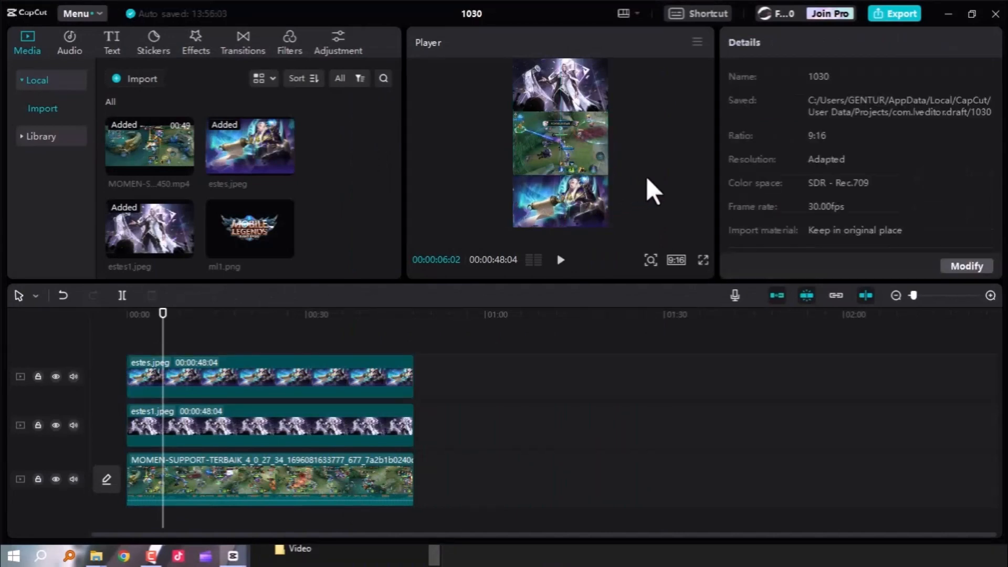
Check the three-part vertical layout in full screen and play it from the beginning of the timeline
key("ctrl+shift+f")
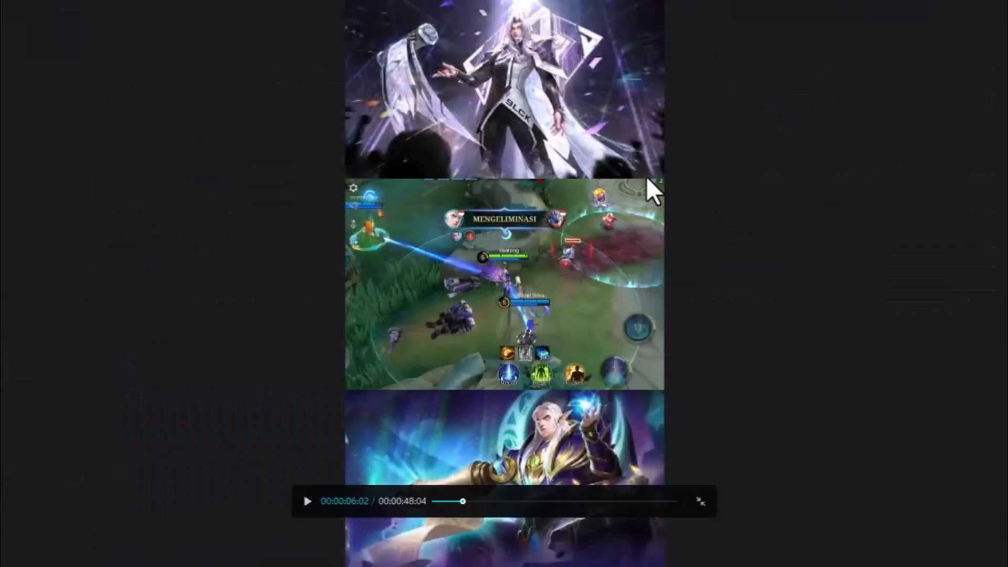
key("Escape")
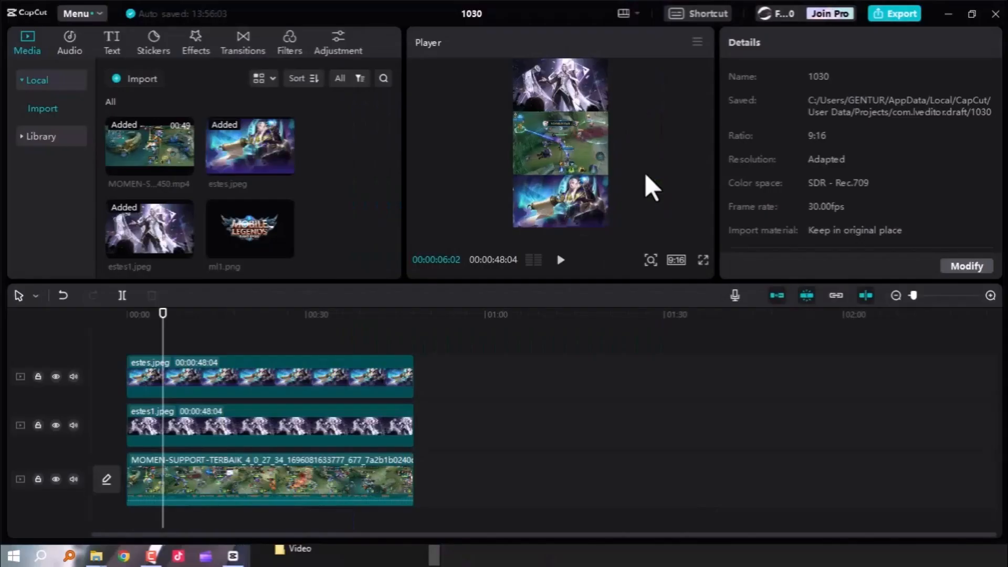
left_click(117, 326)
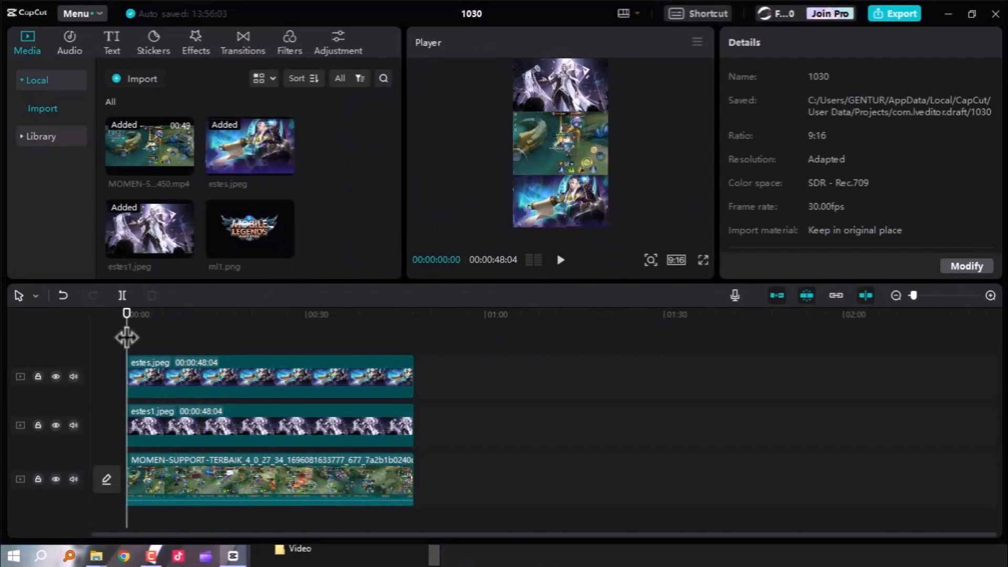
key("ctrl+shift+f")
key("space")
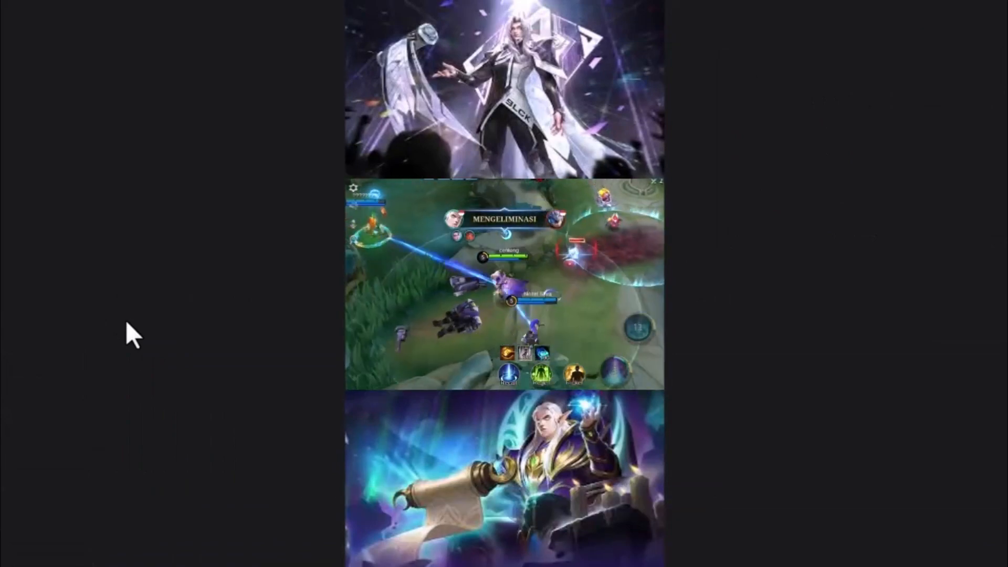
key("Escape")
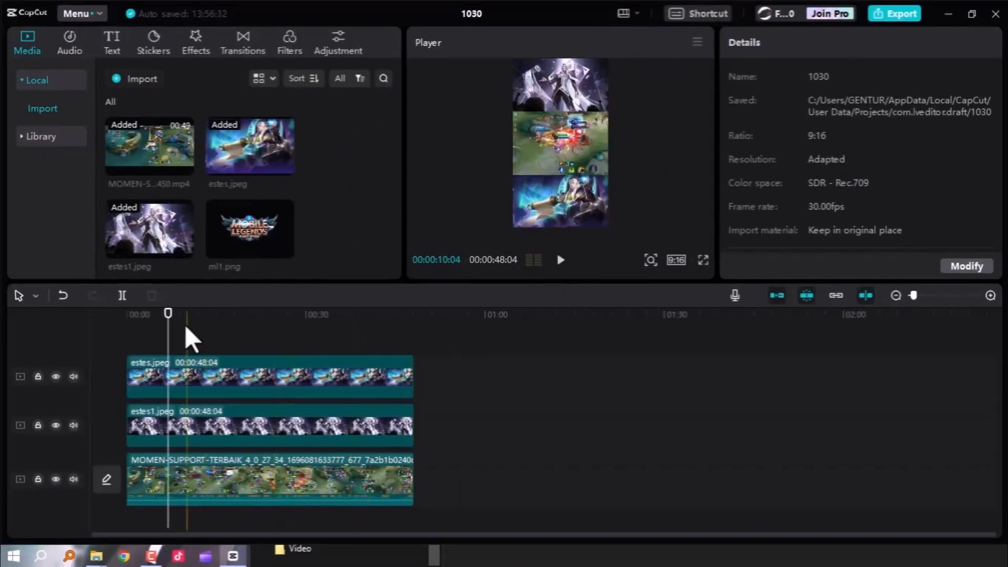
Add the DJ Never Be Alone Remix.mp3 music at the start of the timeline, beneath the gameplay video
left_click(135, 339)
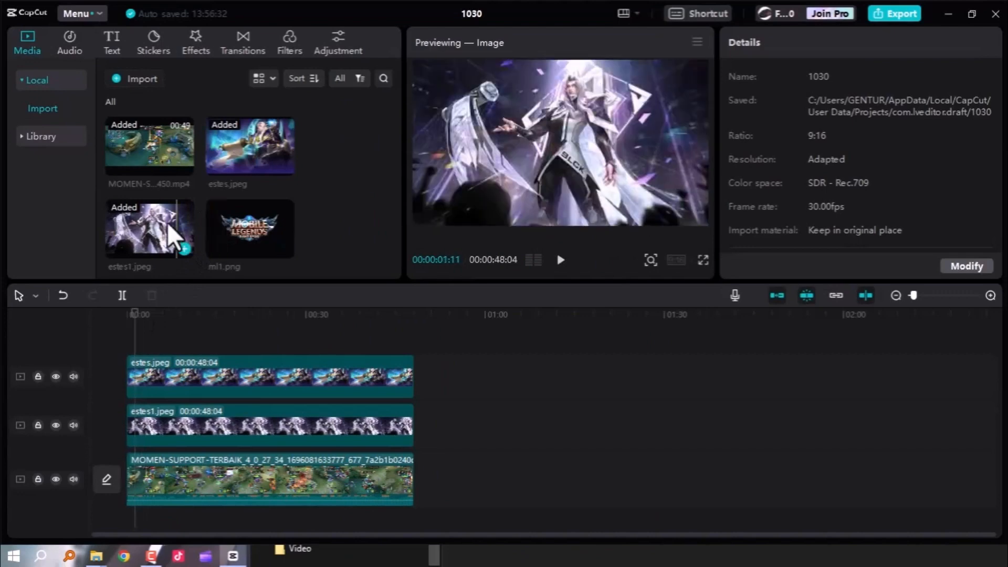
scroll(199, 206, "down", 2)
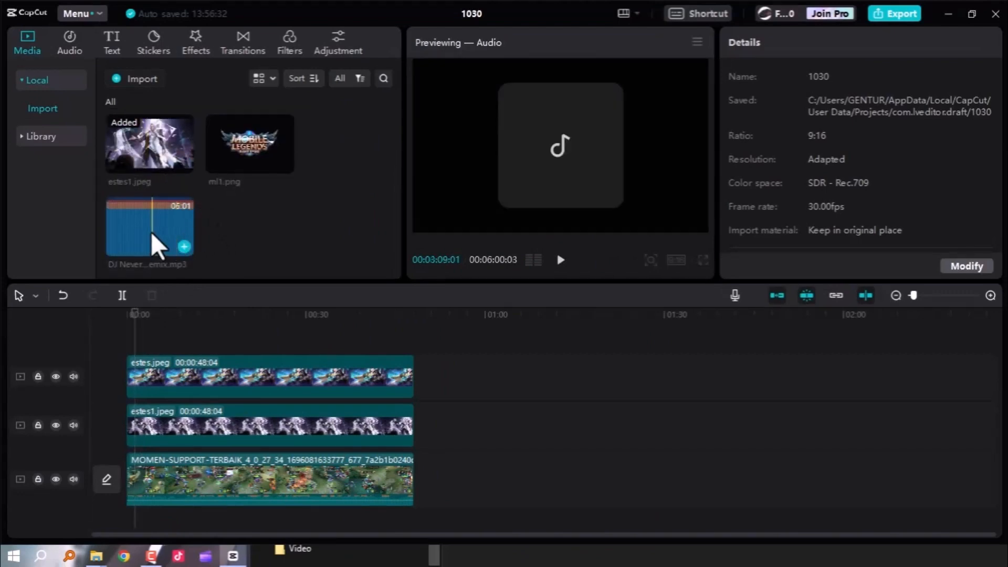
left_click_drag(147, 229, 340, 487)
scroll(446, 463, "down", 2)
scroll(536, 453, "up", 1)
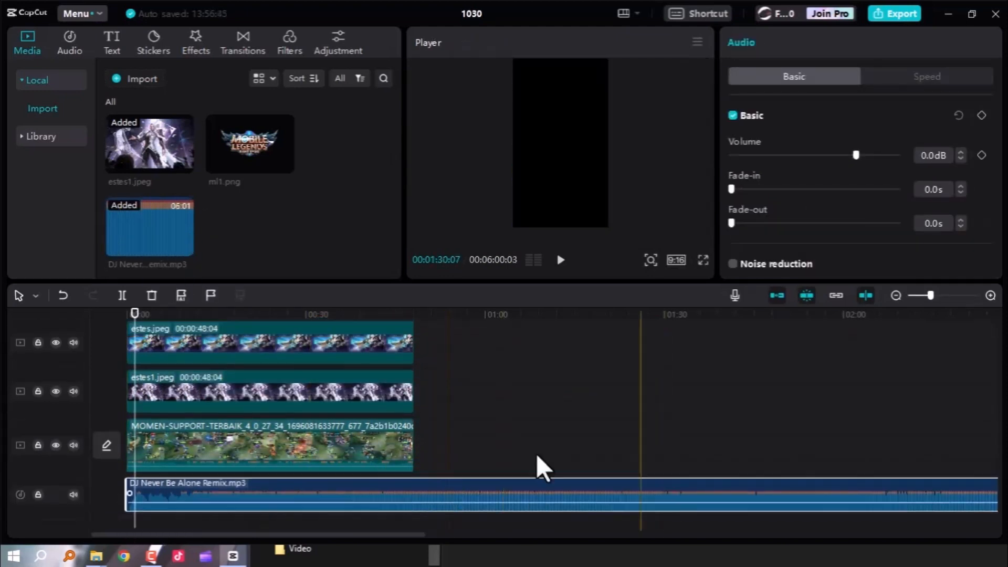
scroll(360, 459, "down", 1)
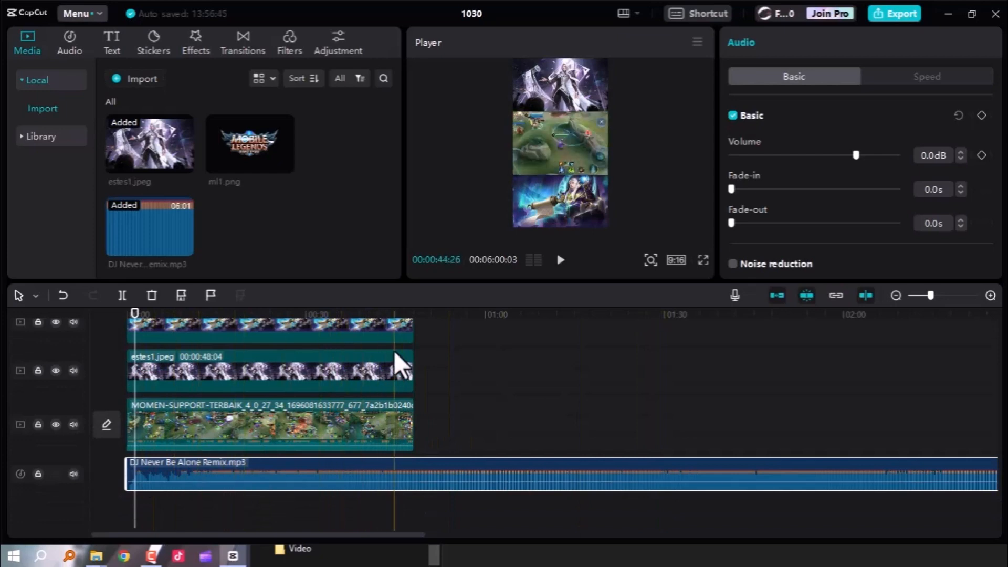
Listen for the music's wanted starting point and trim the beginning of the music clip to about 00:00:24:22
left_click(377, 307)
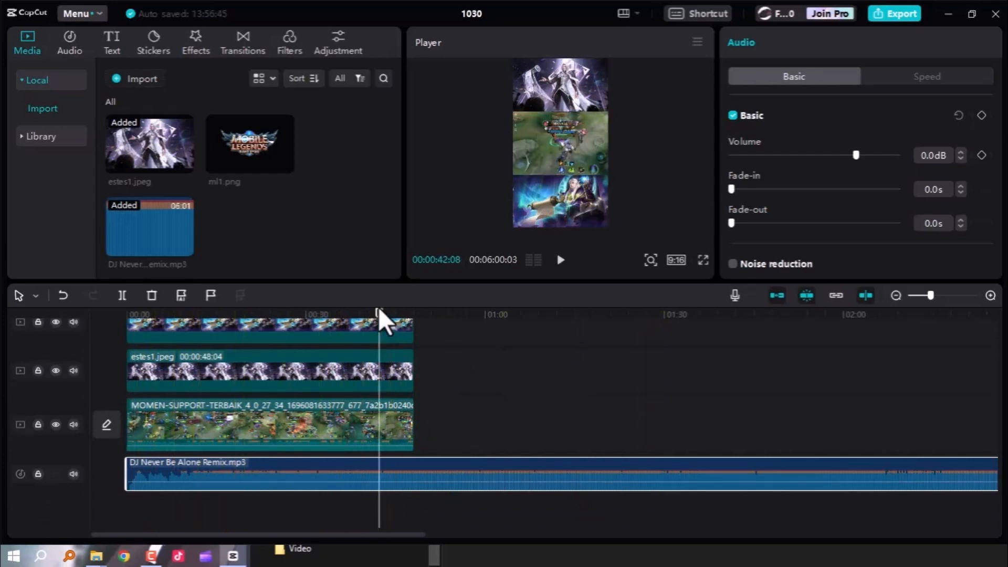
left_click(382, 307)
key("space")
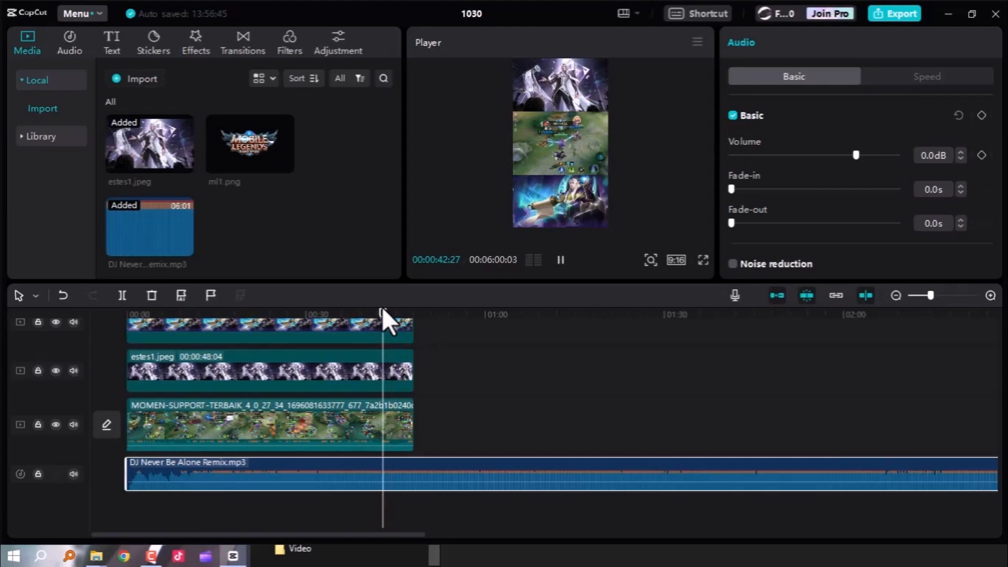
left_click(295, 313)
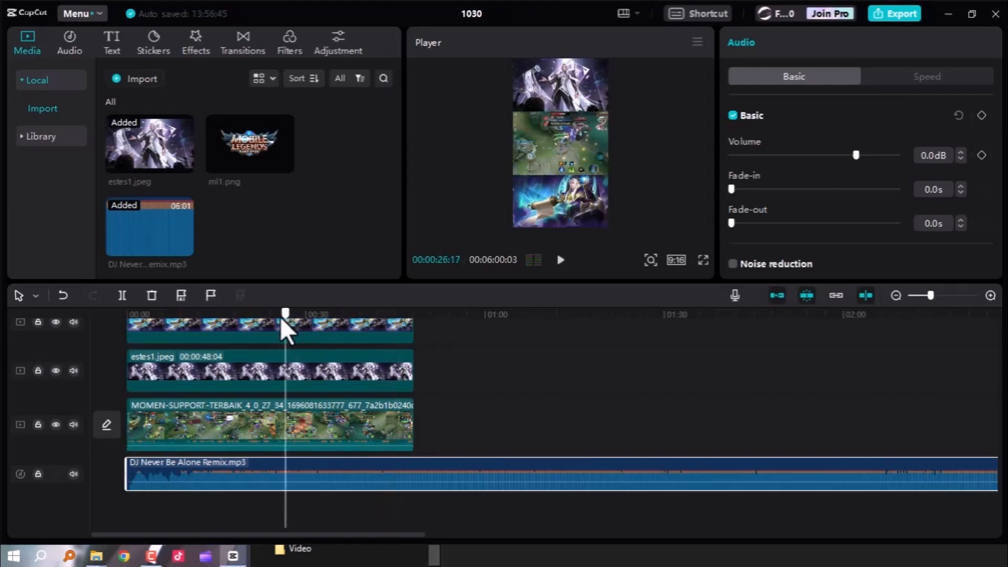
left_click_drag(126, 475, 274, 479)
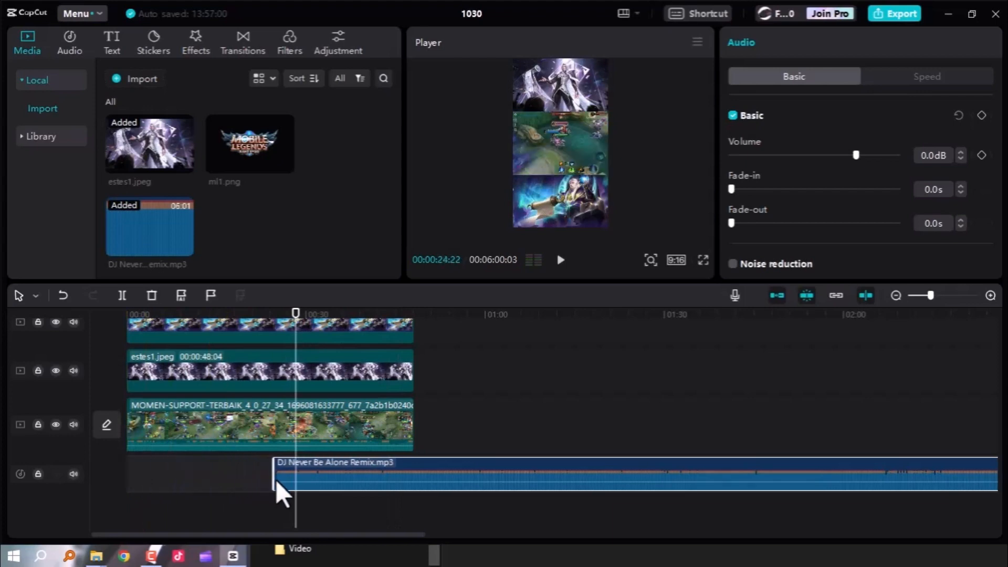
Align the trimmed music clip with the timeline's start and remove the part extending past the gameplay video's end at 00:00:48:04
key("ctrl+z")
left_click_drag(216, 467, 218, 467)
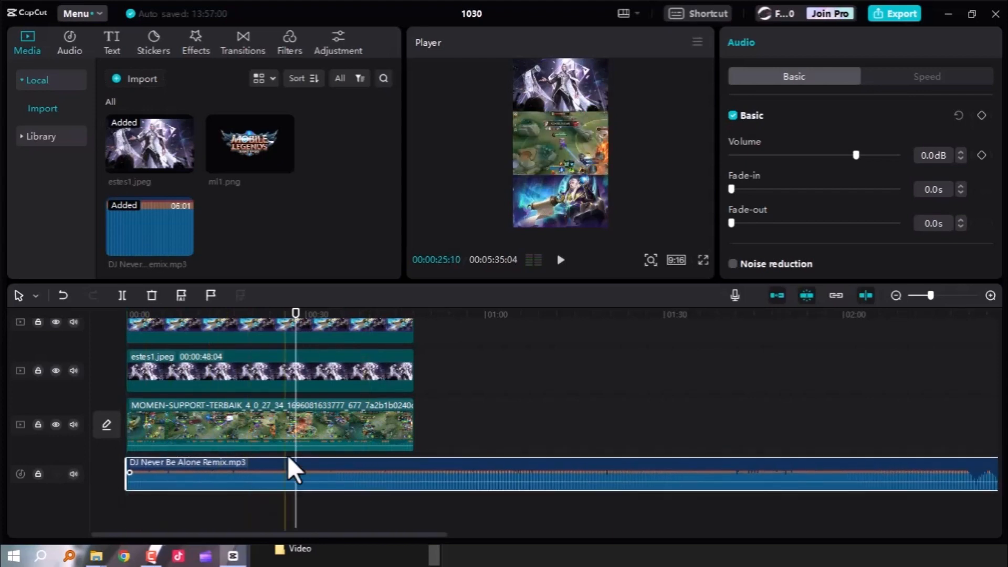
key("b")
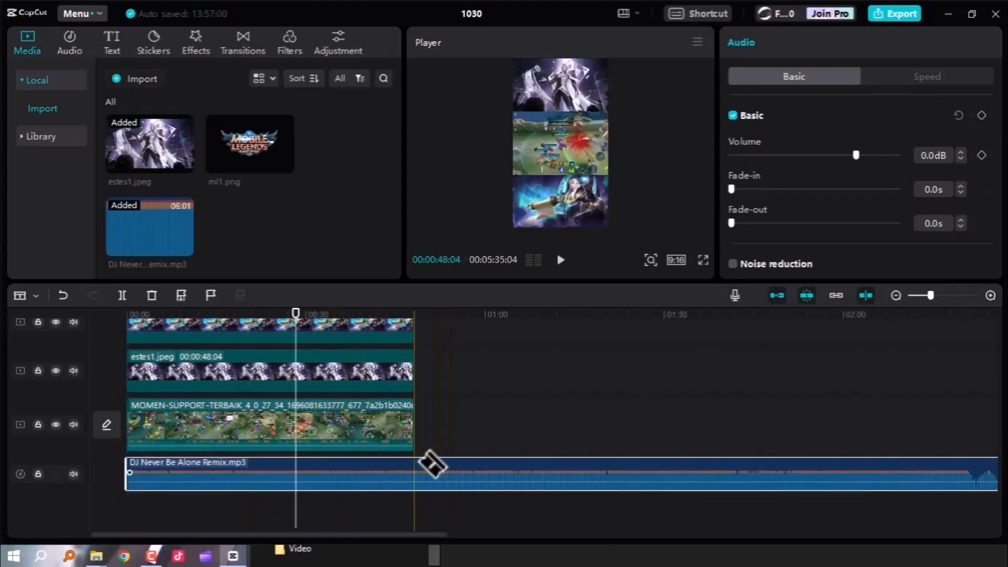
left_click(431, 466)
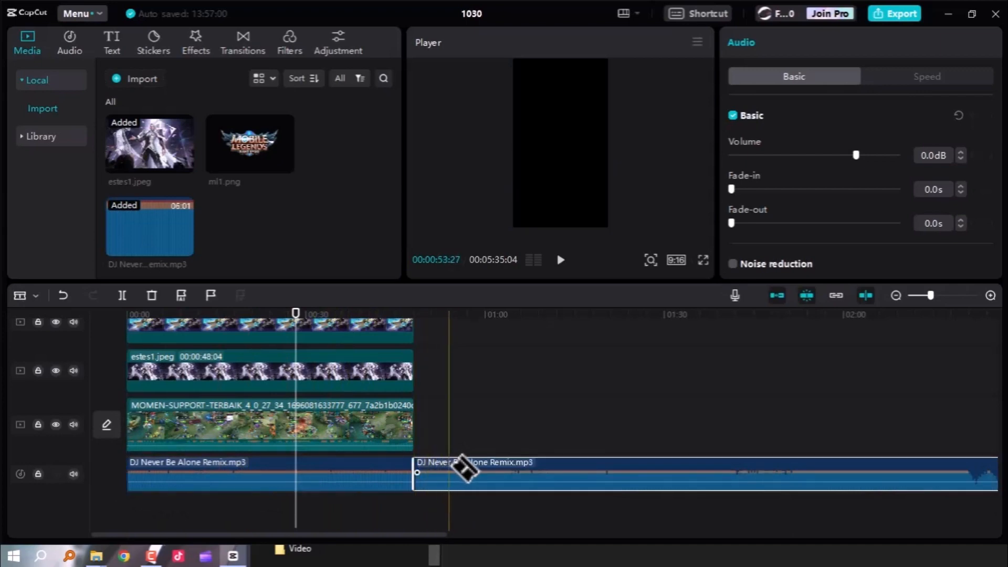
key("a")
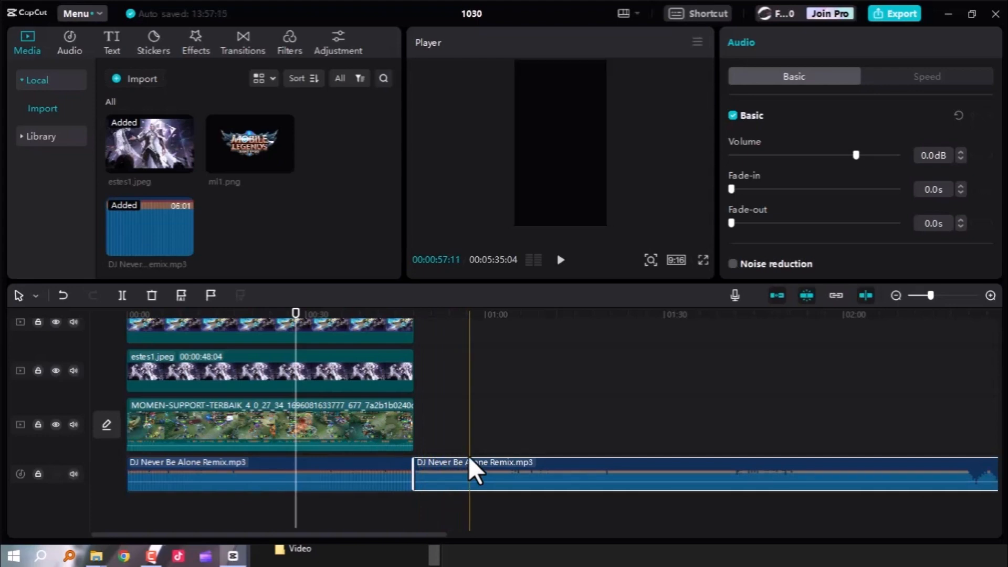
key("Delete")
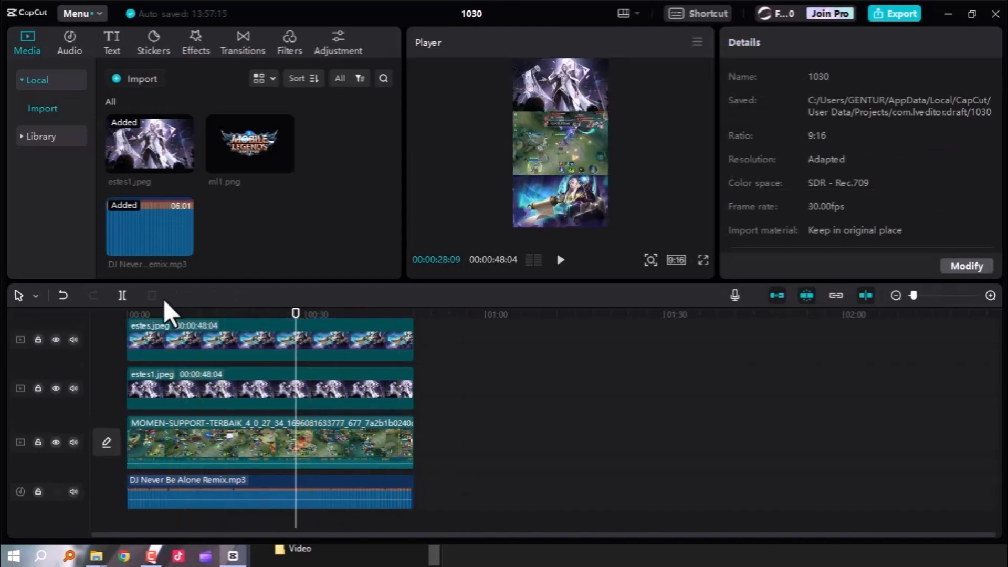
Play the video with its background music in full screen from the beginning of the timeline
left_click_drag(163, 307, 71, 348)
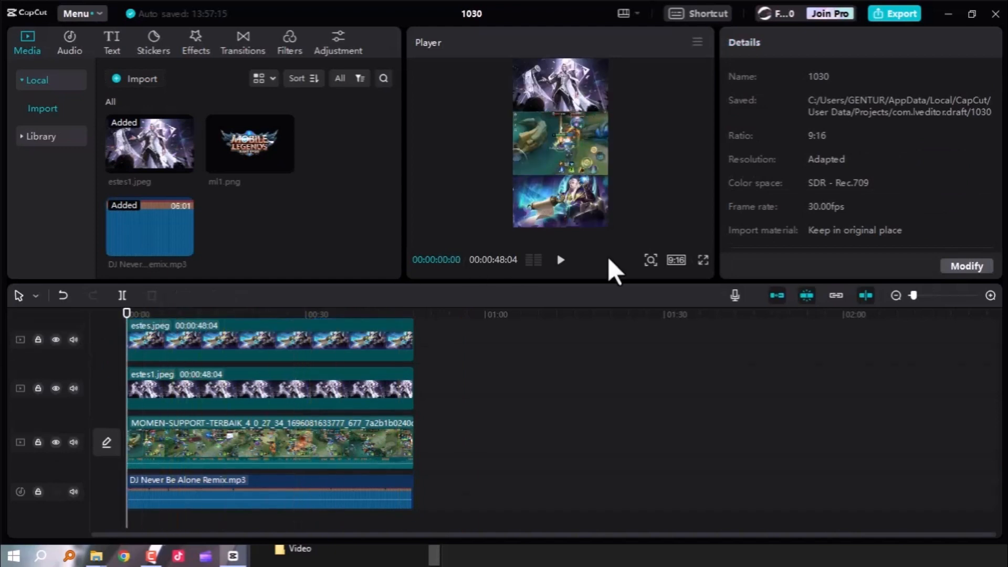
key("ctrl+shift+f")
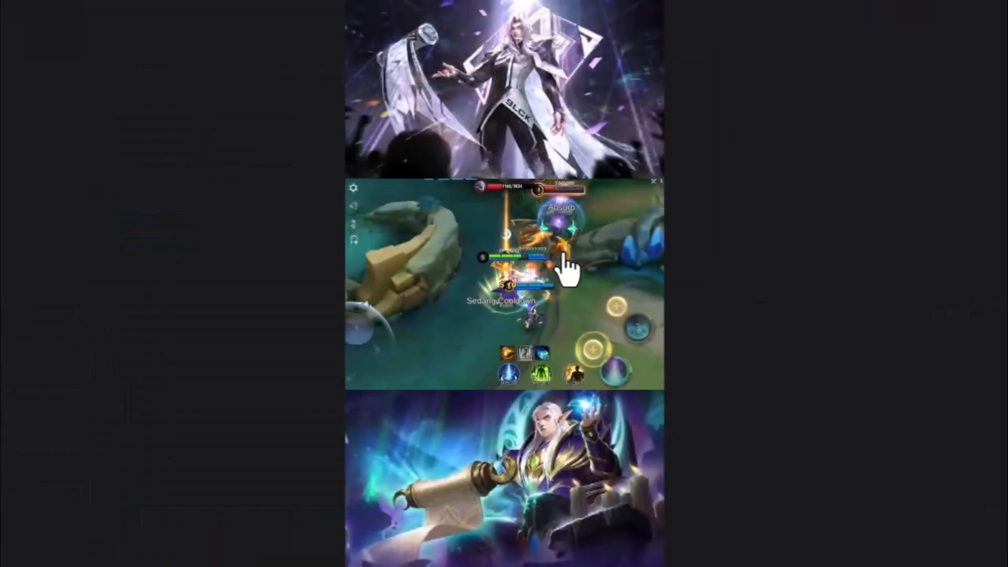
key("space")
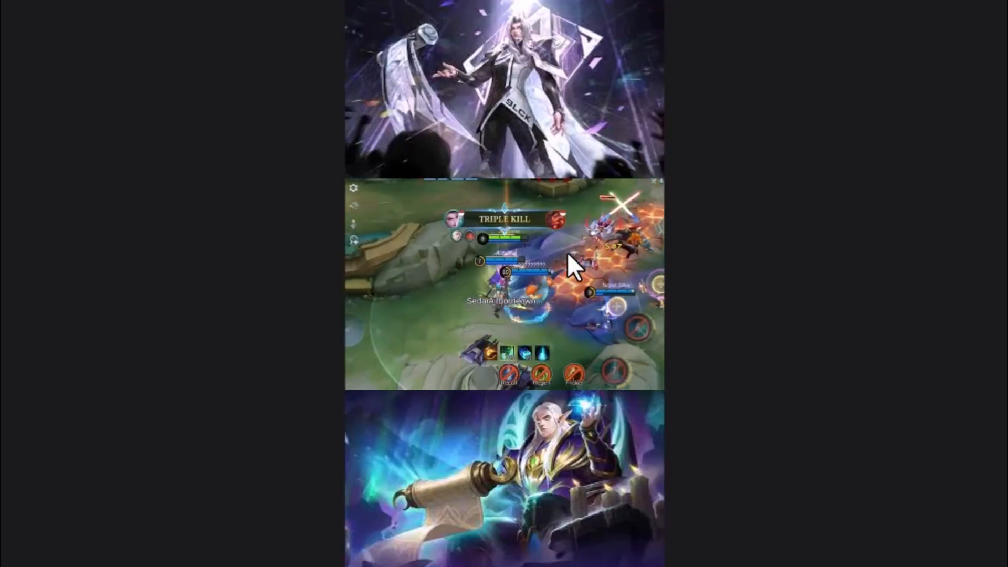
key("Escape")
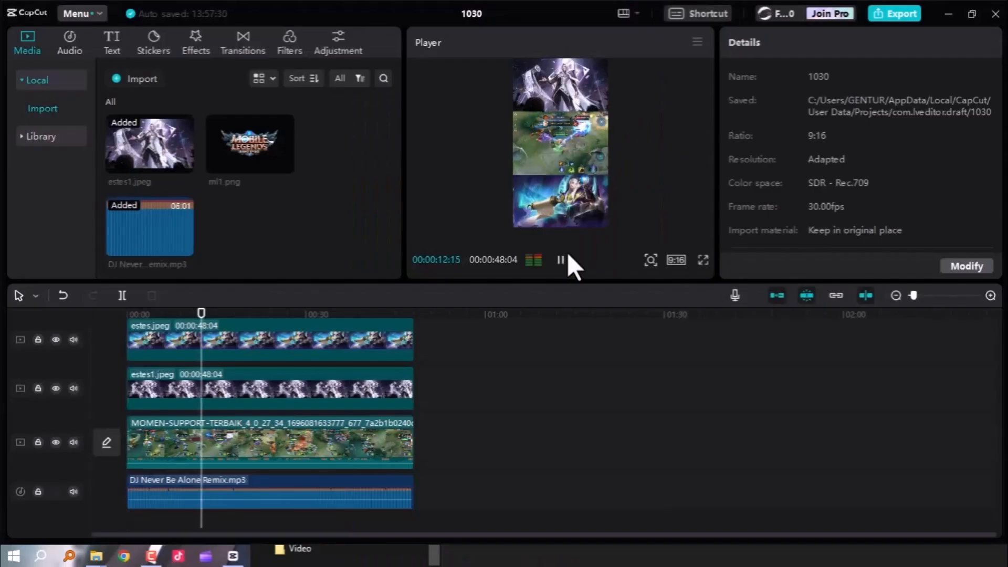
left_click(561, 260)
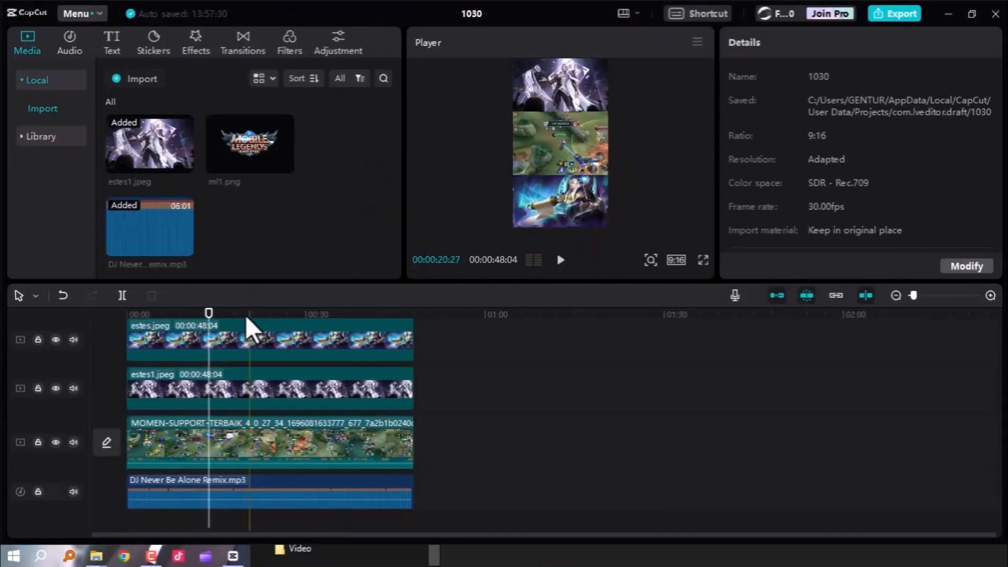
Add the Shake video effect at the beginning of the timeline and extend it to the end of the gameplay video
scroll(236, 336, "up", 1)
left_click_drag(210, 314, 129, 331)
scroll(222, 374, "down", 1)
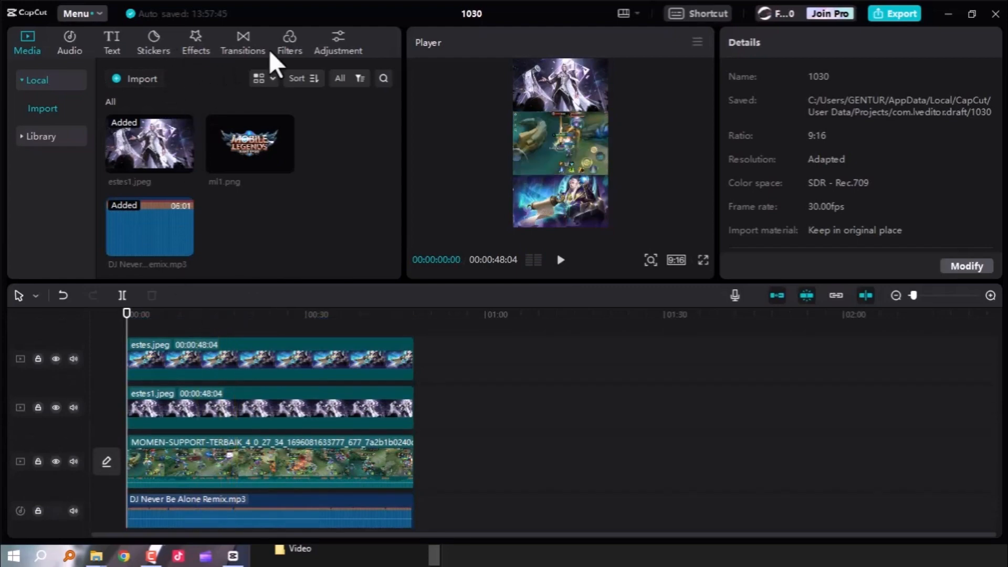
left_click(288, 45)
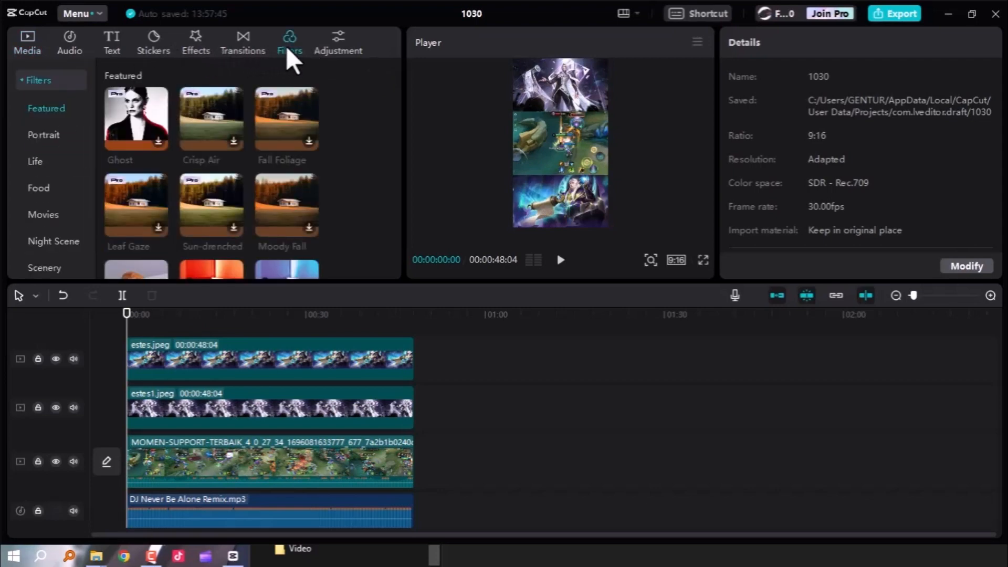
left_click(200, 42)
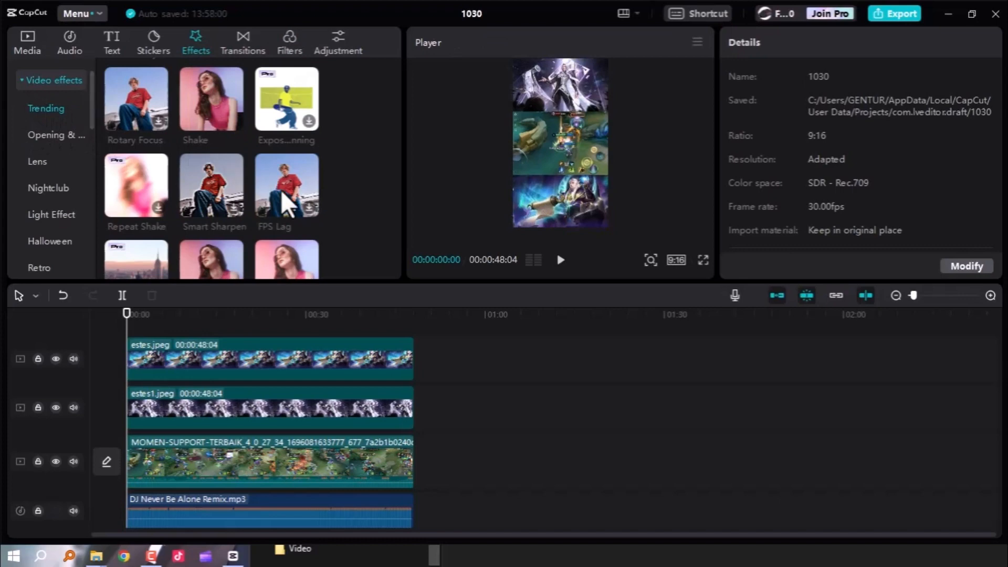
scroll(273, 231, "down", 3)
scroll(269, 231, "down", 5)
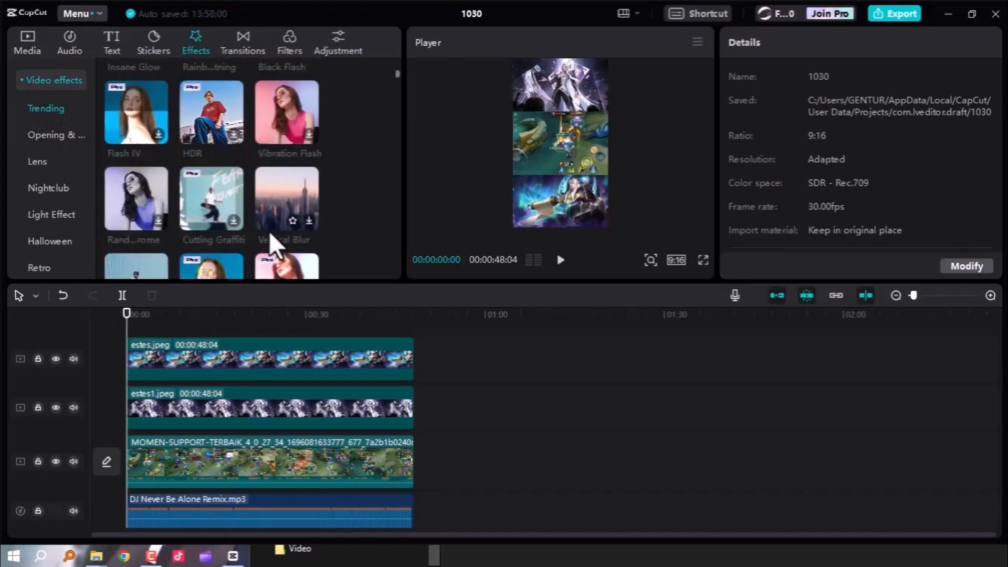
scroll(269, 221, "down", 5)
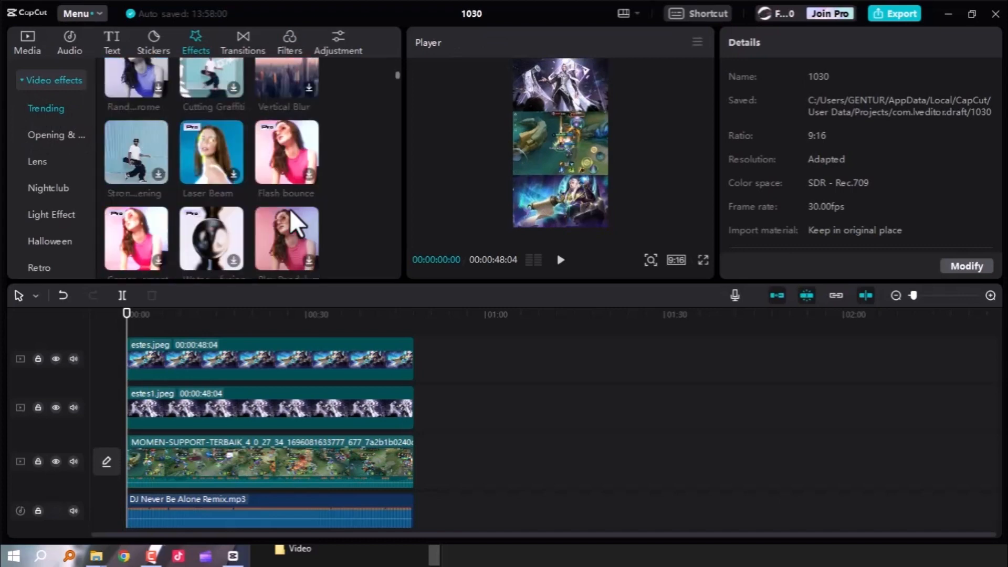
scroll(271, 213, "up", 8)
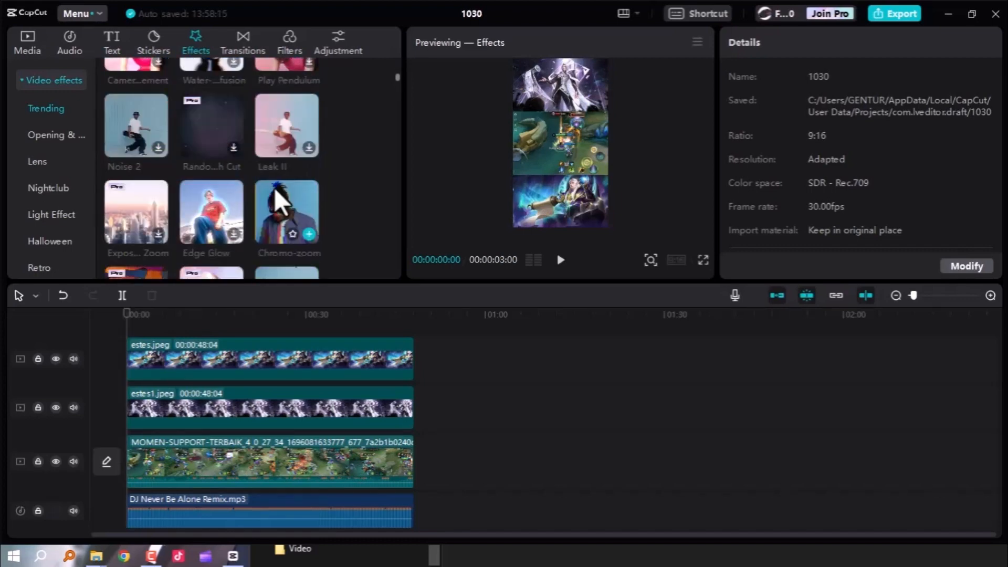
left_click(232, 184)
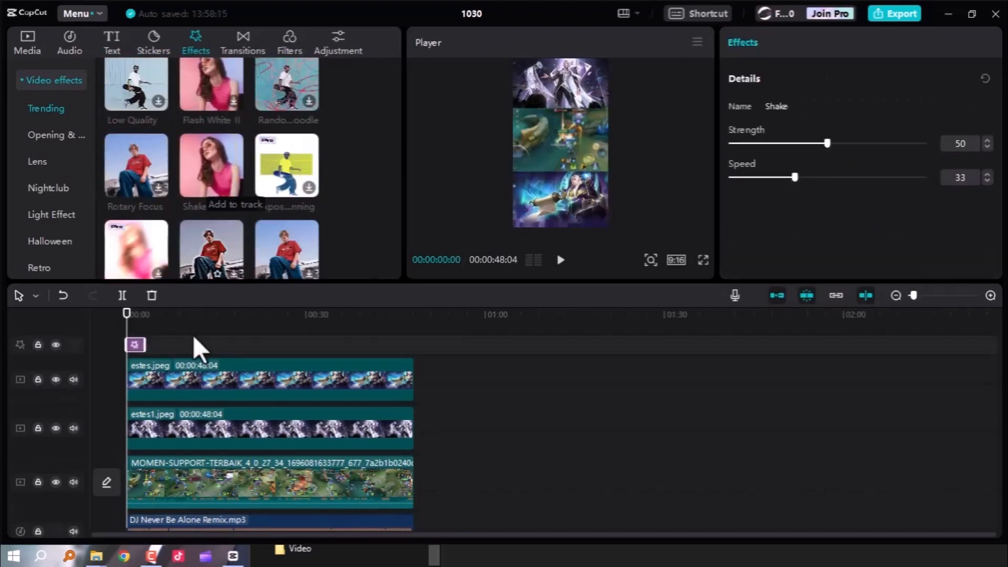
left_click_drag(142, 345, 411, 352)
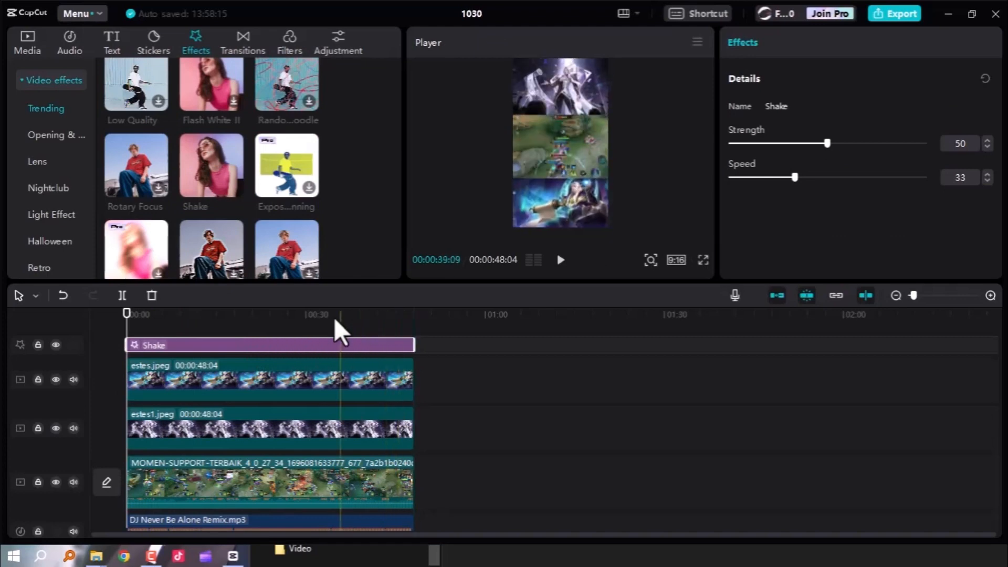
Preview the Shake effect in full screen from about 00:00:07:05
left_click_drag(277, 309, 168, 314)
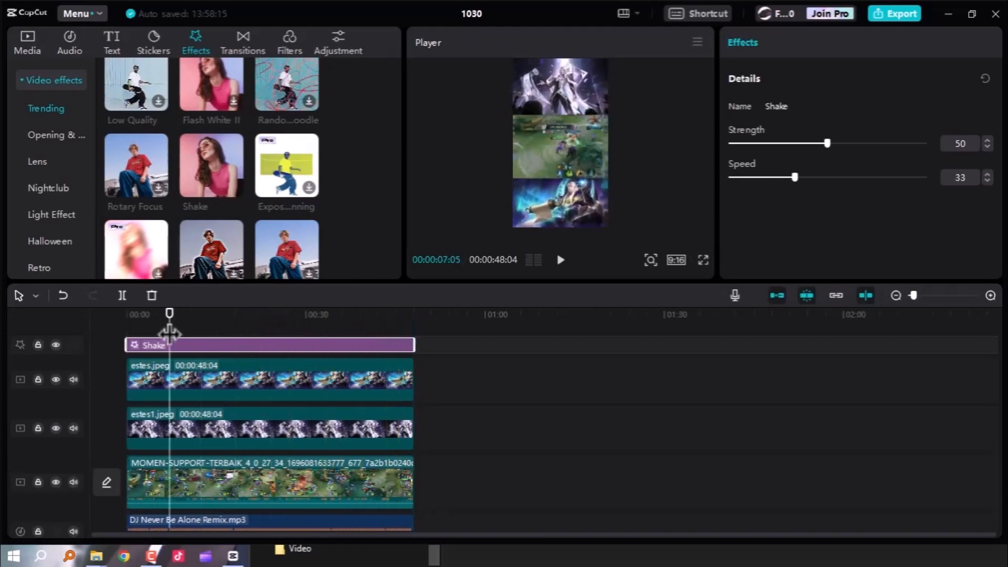
key("ctrl+shift+f")
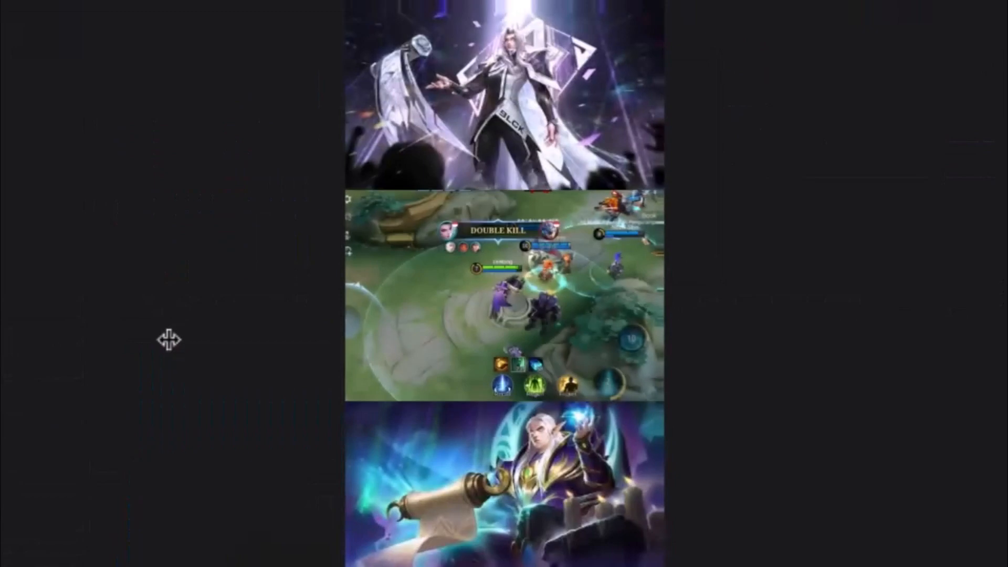
key("space")
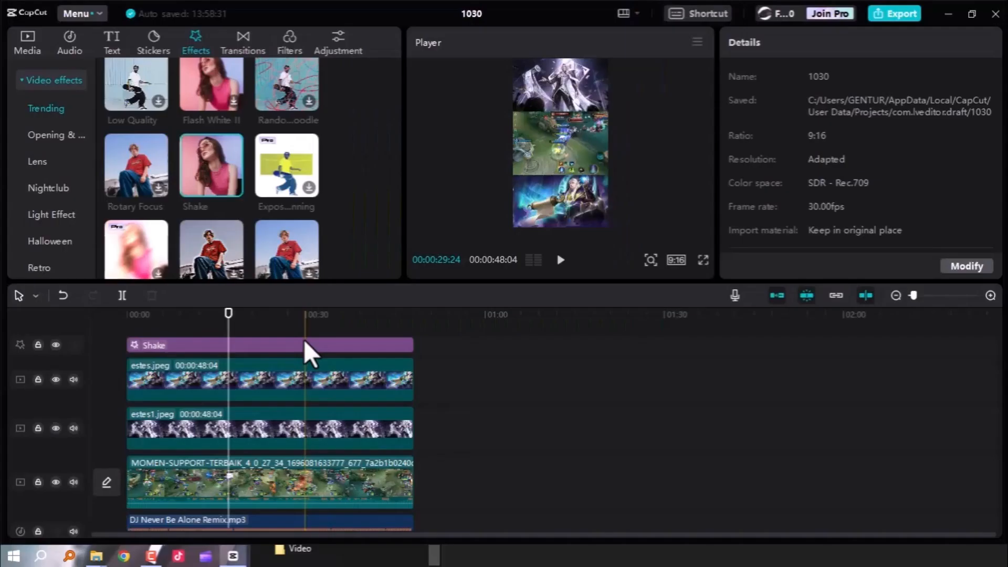
Set the Shake effect's speed to 2 and its strength to 6
left_click(315, 342)
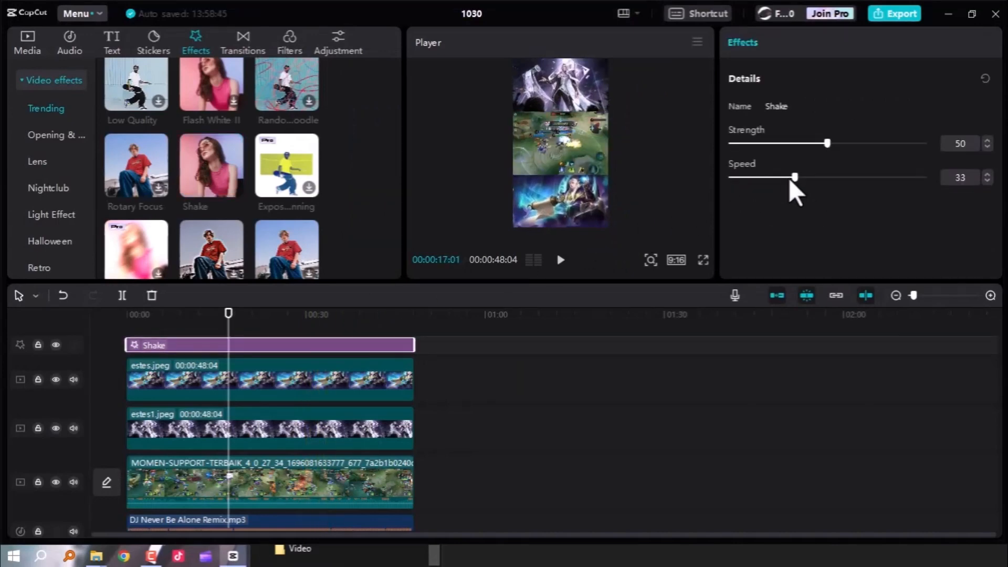
left_click_drag(789, 178, 734, 178)
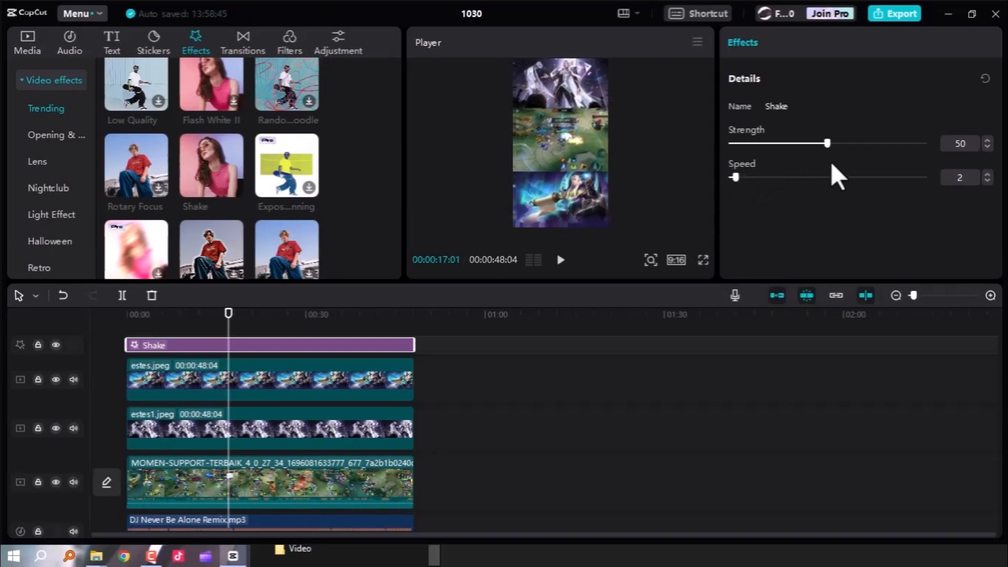
left_click_drag(827, 142, 745, 151)
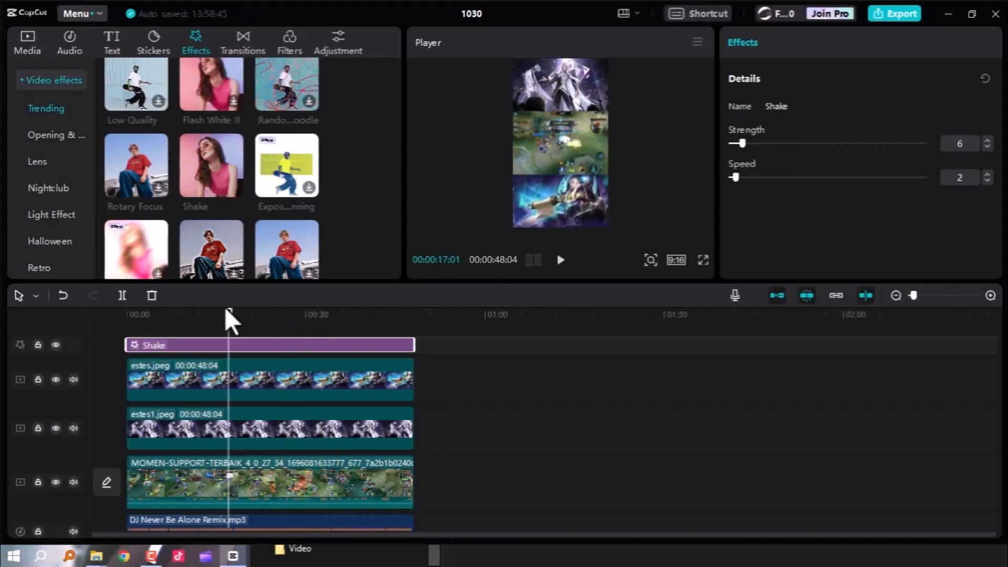
Play the video from about 00:00:03:03 and check the softened Shake effect in full screen
left_click_drag(225, 309, 144, 345)
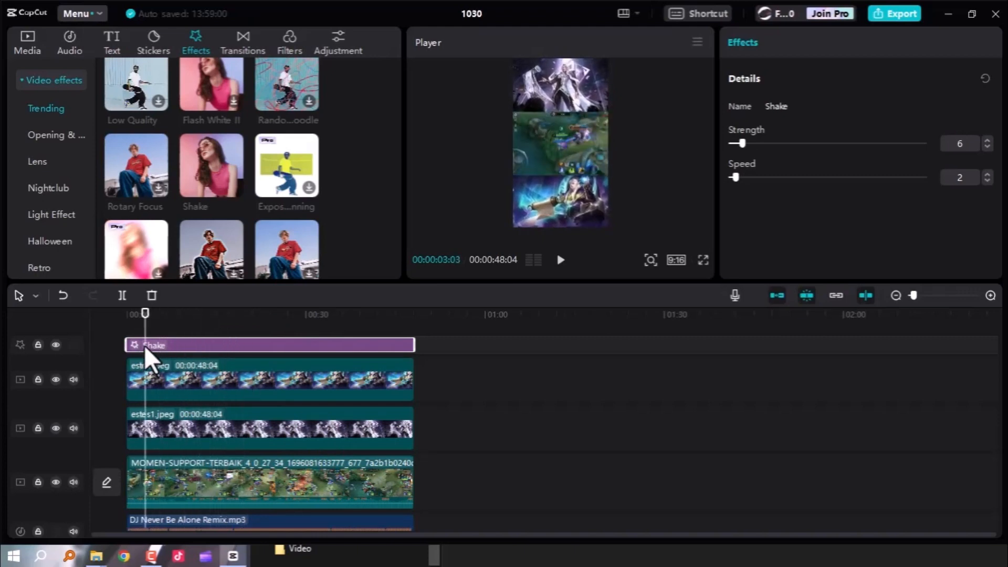
key("space")
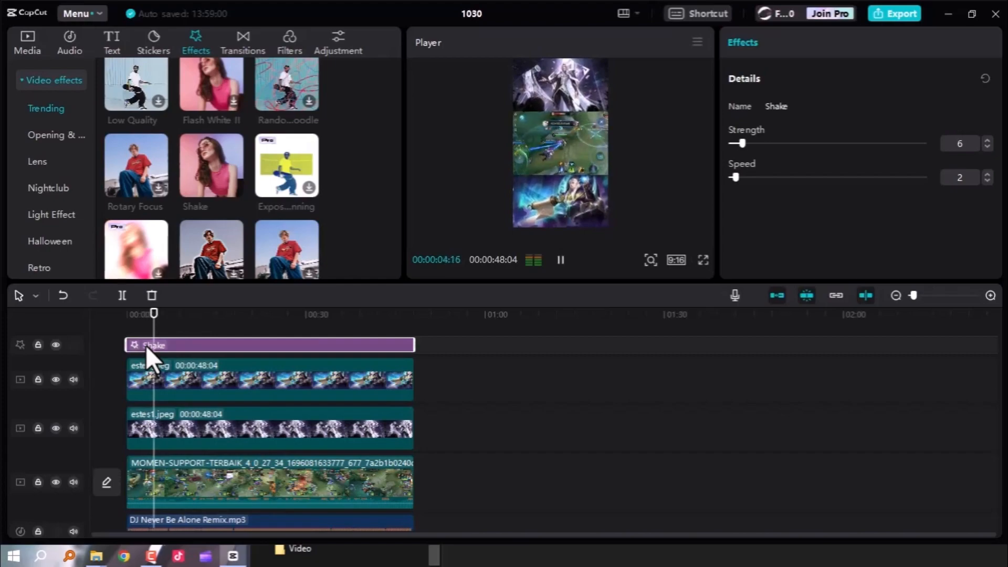
key("ctrl+shift+f")
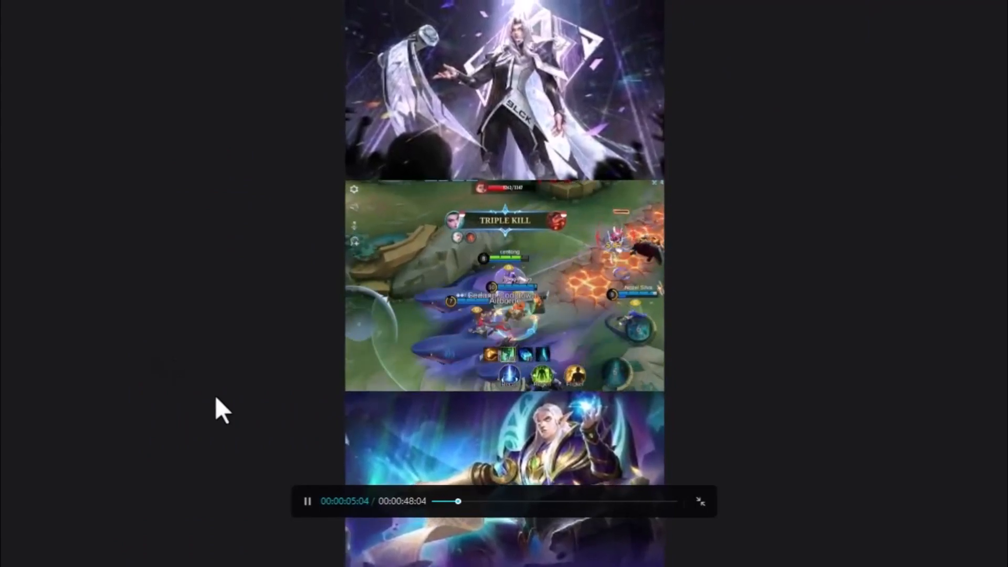
key("Escape")
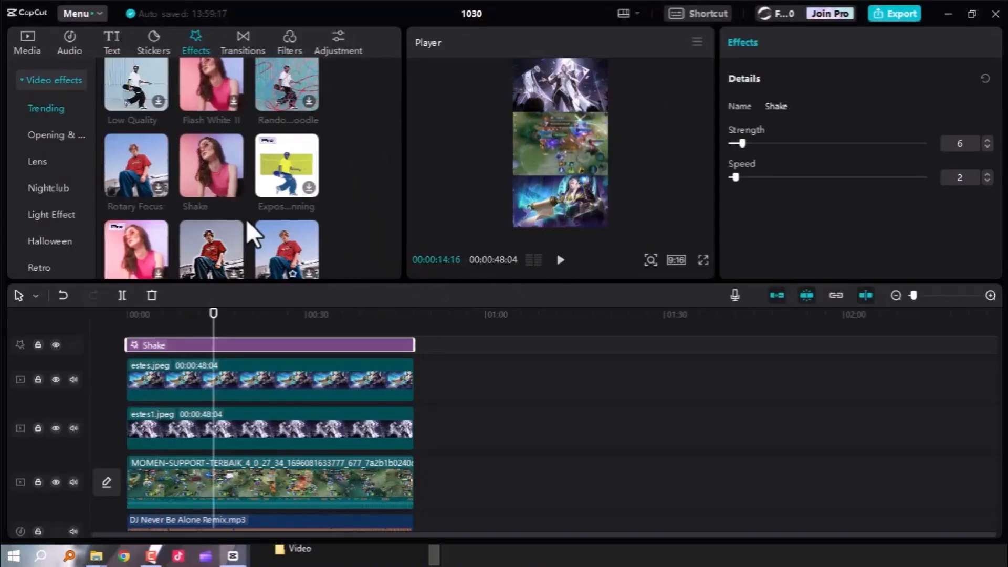
Add the Dizzy video effect above the Shake effect and stretch it over the full length of the gameplay video
scroll(226, 192, "down", 2)
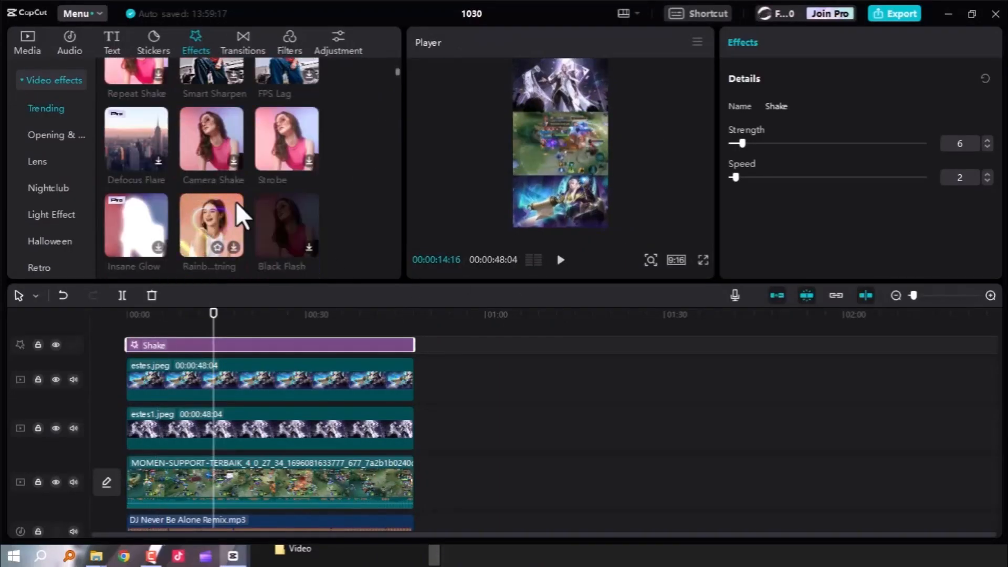
scroll(237, 201, "down", 5)
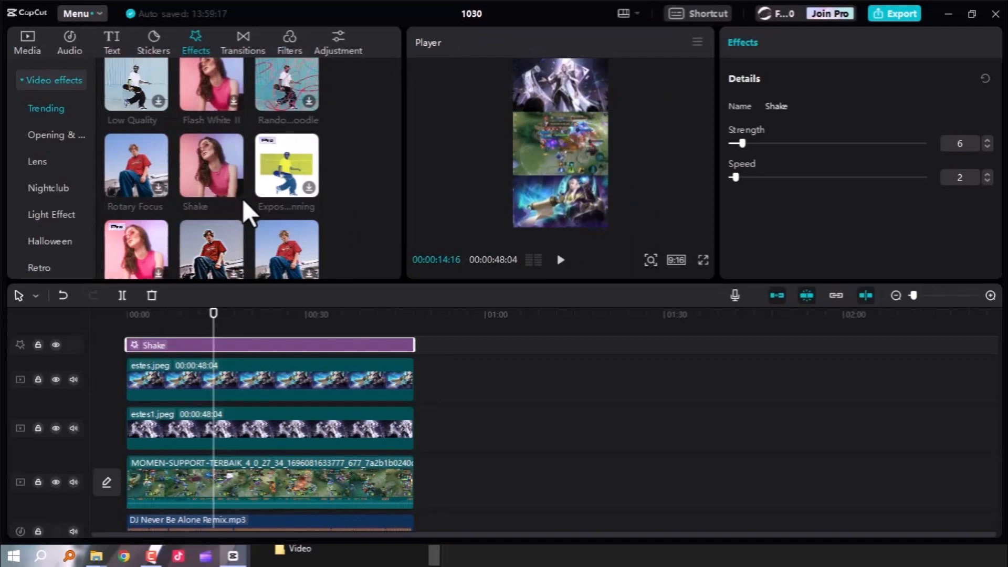
scroll(245, 195, "up", 1)
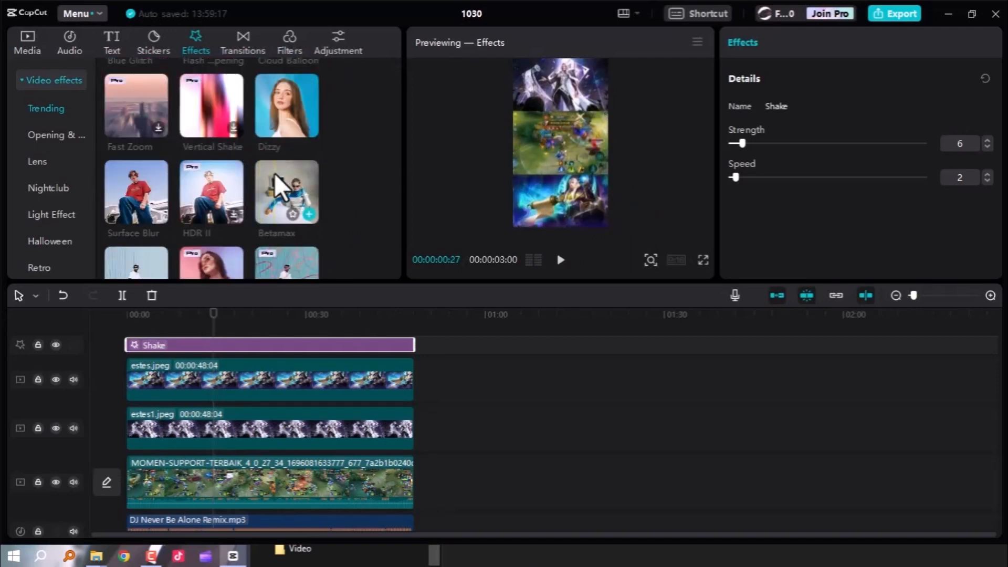
scroll(294, 178, "up", 1)
scroll(293, 178, "down", 1)
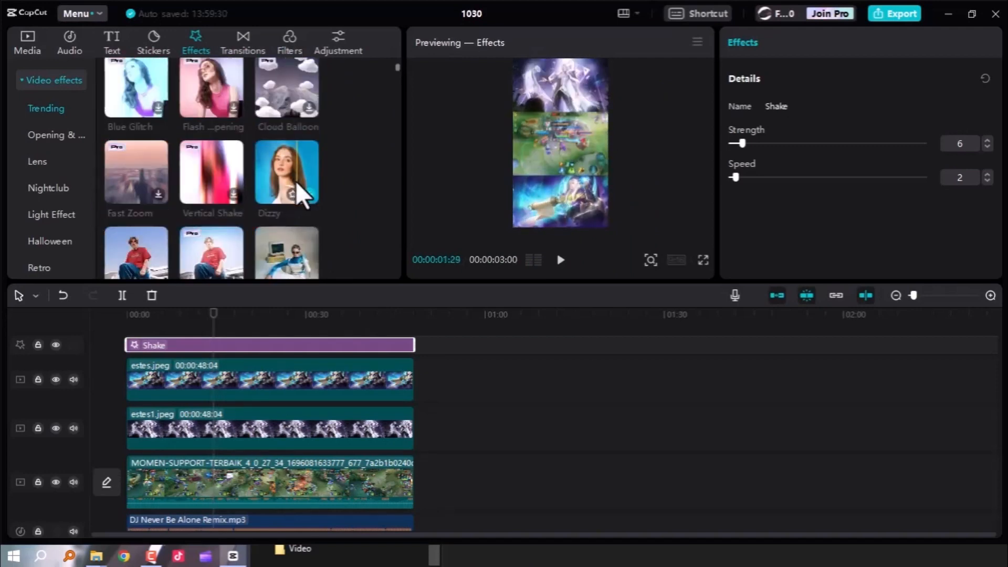
left_click(308, 129)
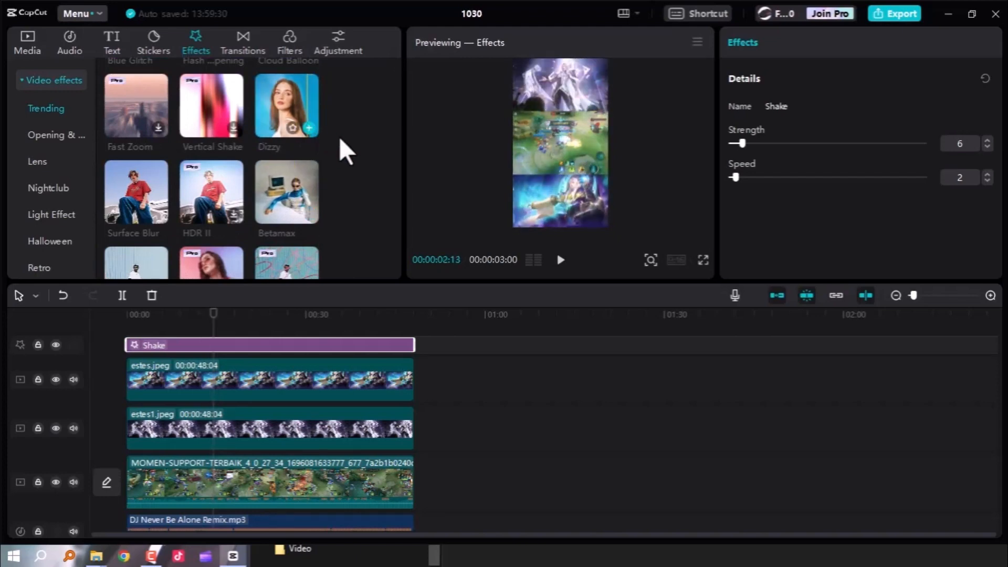
left_click_drag(232, 344, 413, 341)
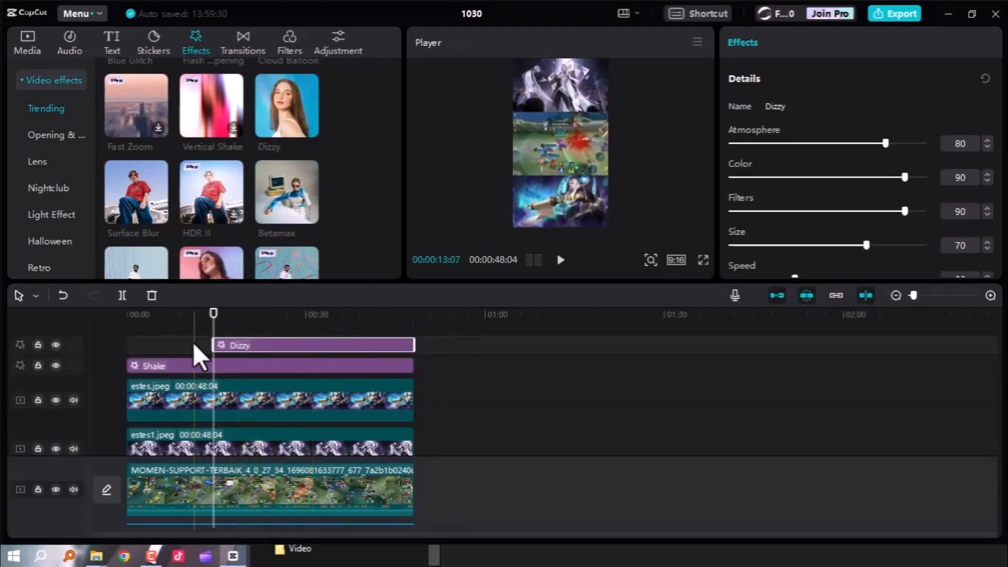
left_click_drag(213, 340, 103, 344)
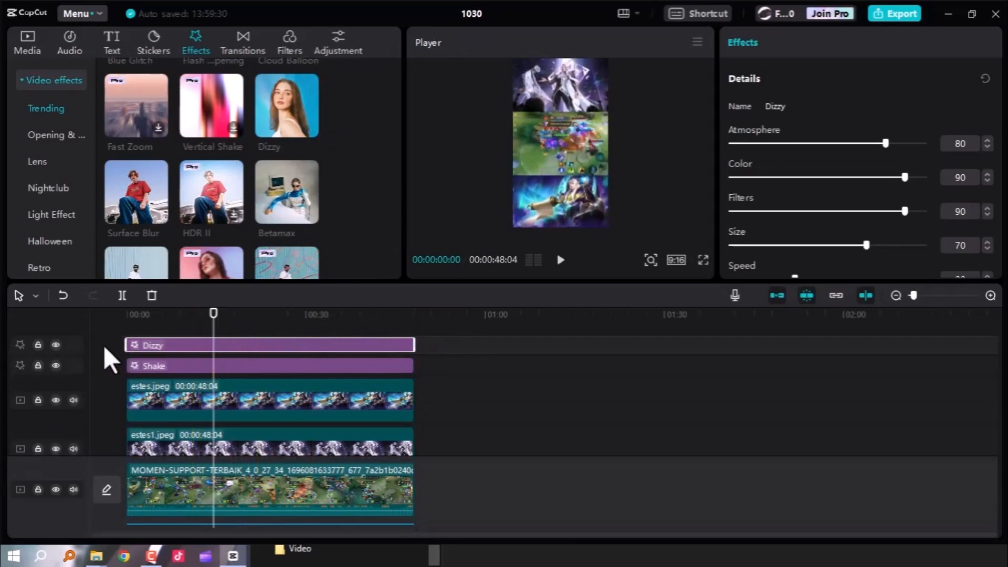
Preview the Dizzy effect in full screen around 00:00:12:03
left_click(200, 316)
key("ctrl+shift+f")
key("space")
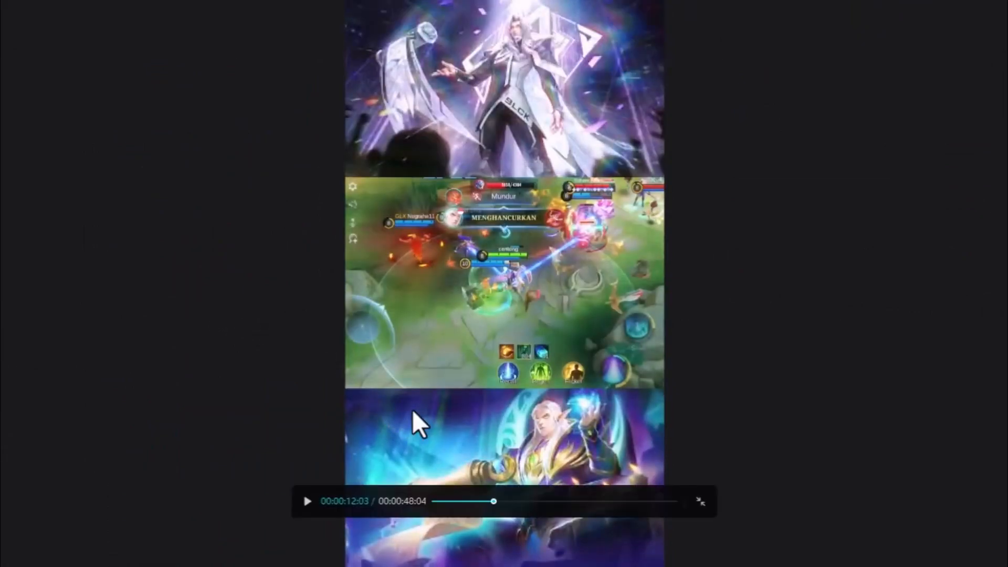
key("Escape")
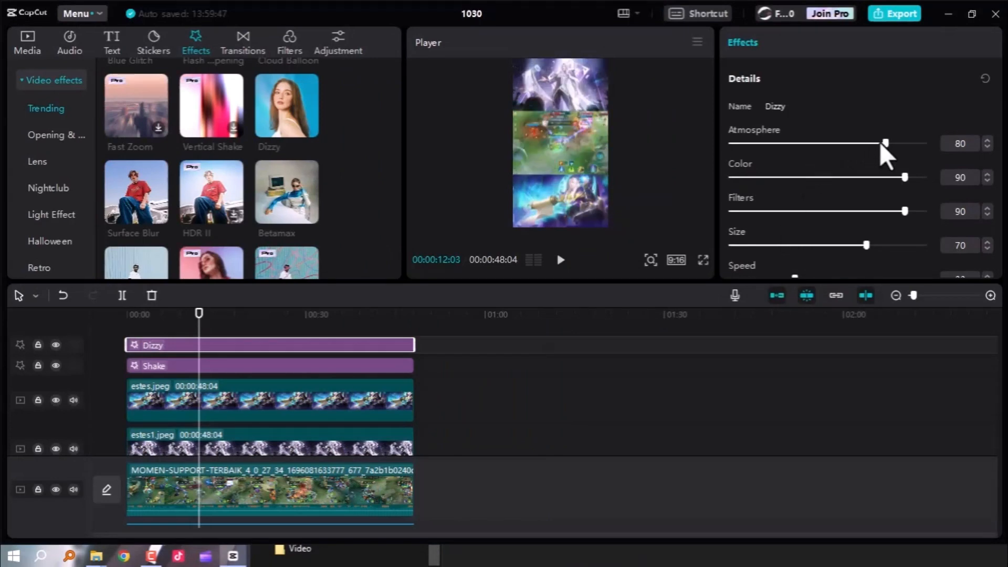
Set the Dizzy effect's atmosphere to 25, filters to 20, size to 44, speed to 23 and texture to 70
left_click_drag(886, 143, 836, 154)
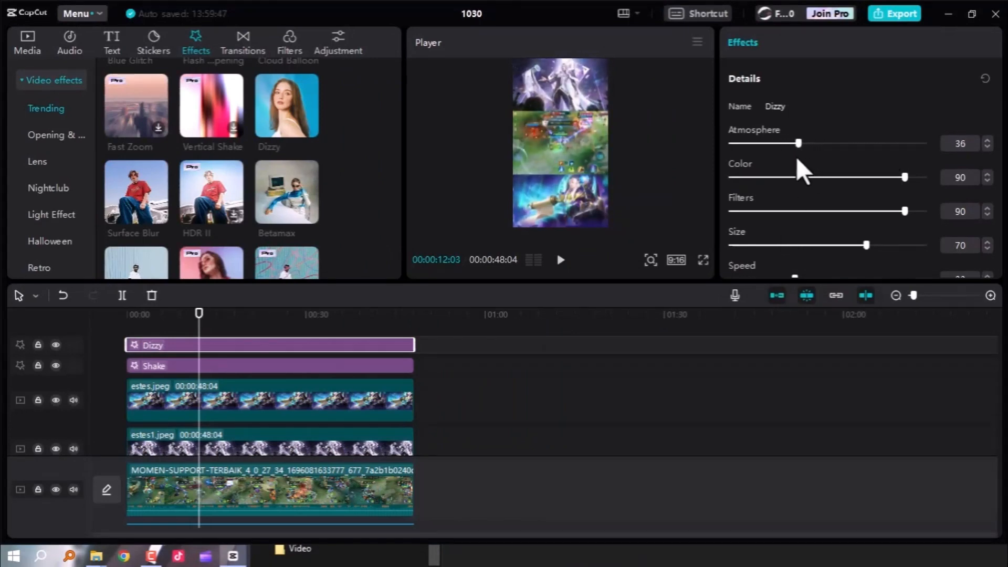
left_click_drag(738, 161, 792, 162)
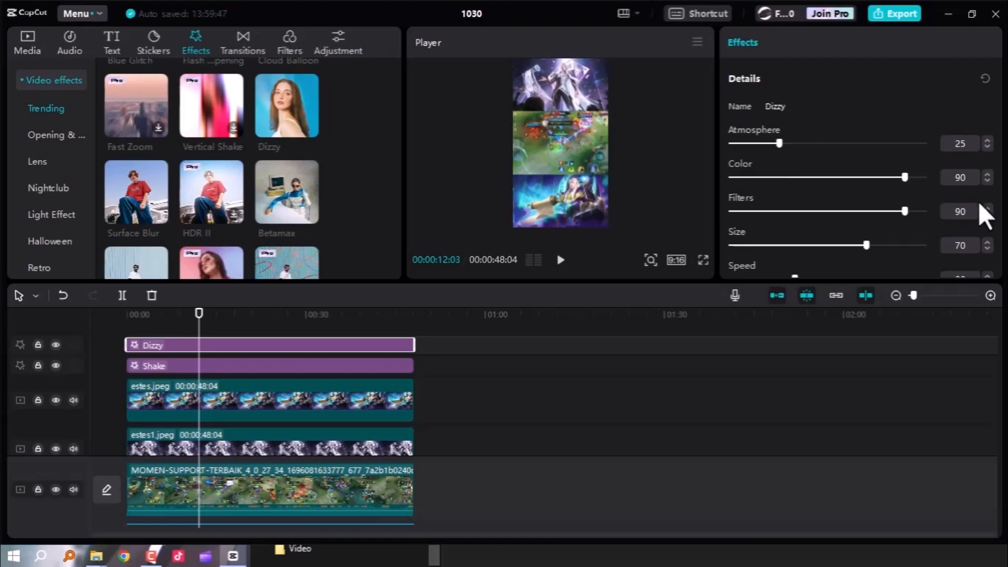
left_click_drag(904, 210, 769, 210)
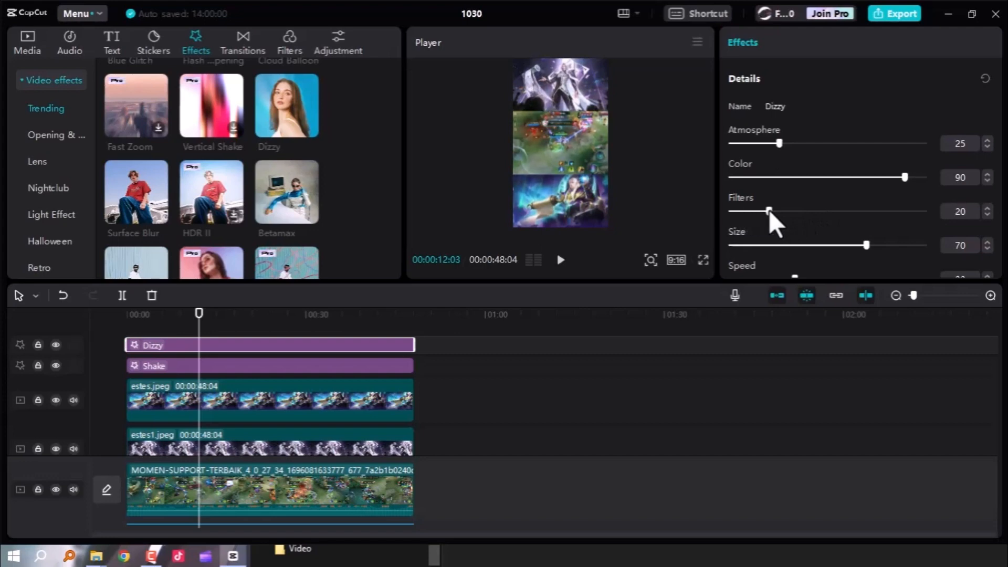
scroll(877, 247, "down", 2)
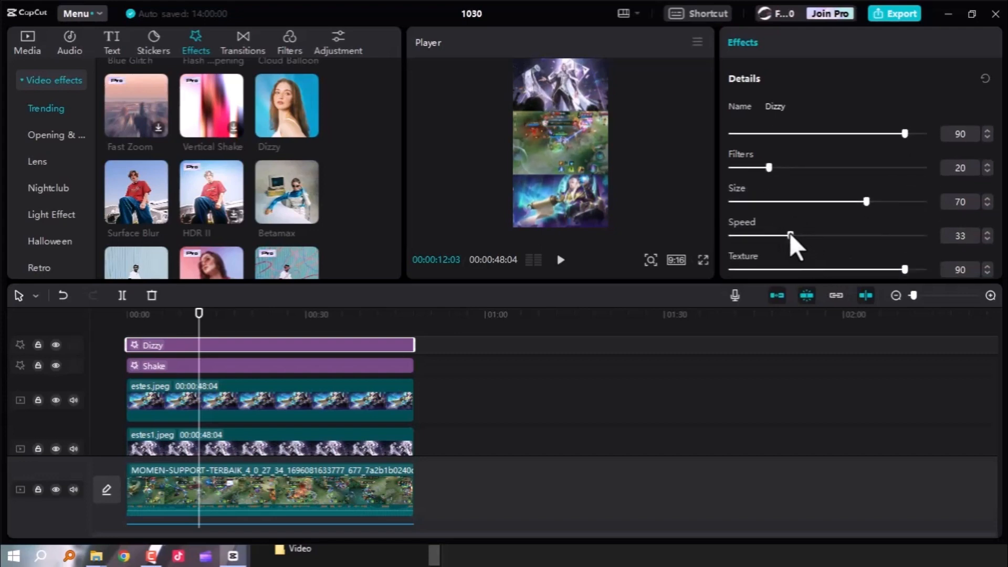
left_click(817, 202)
left_click_drag(909, 267, 865, 270)
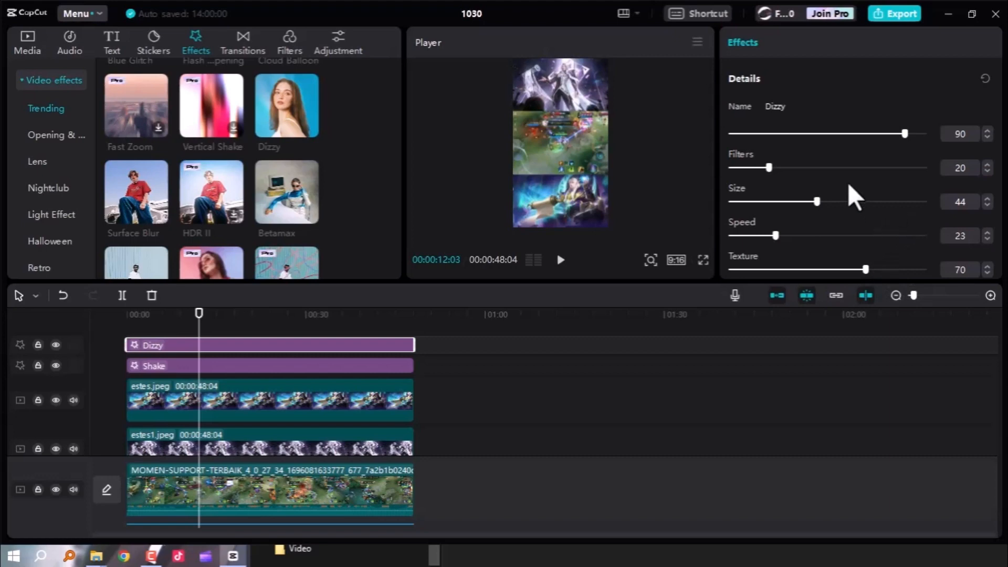
scroll(848, 182, "up", 2)
Play the video from about 00:00:15:17 in full screen to check the softened Dizzy effect
left_click(209, 314)
key("space")
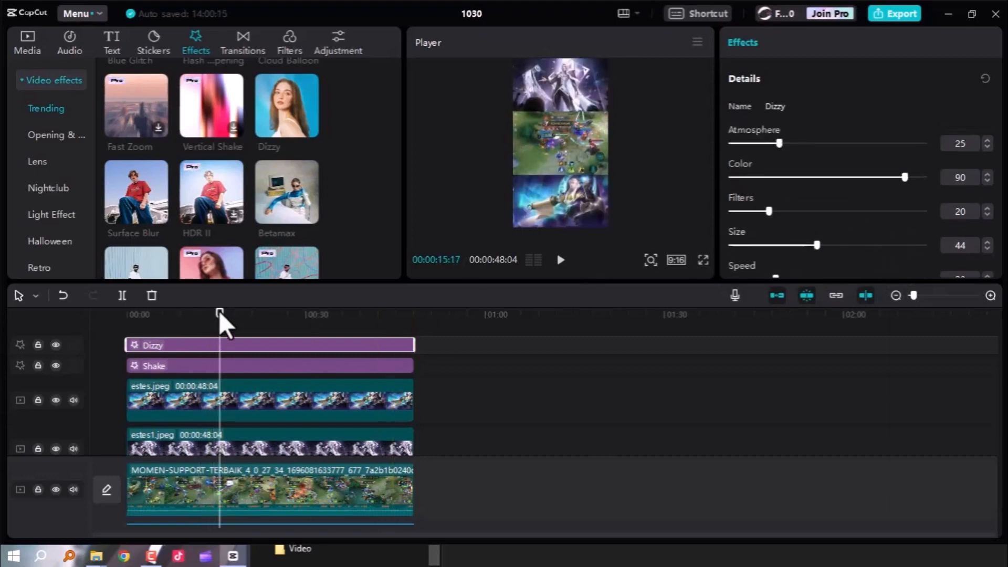
key("ctrl+shift+f")
key("space")
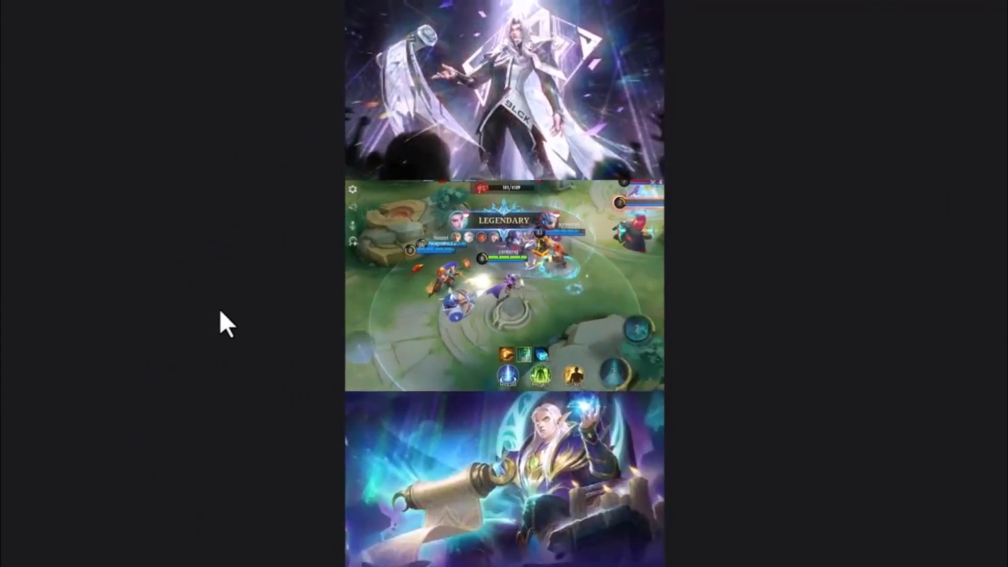
key("Escape")
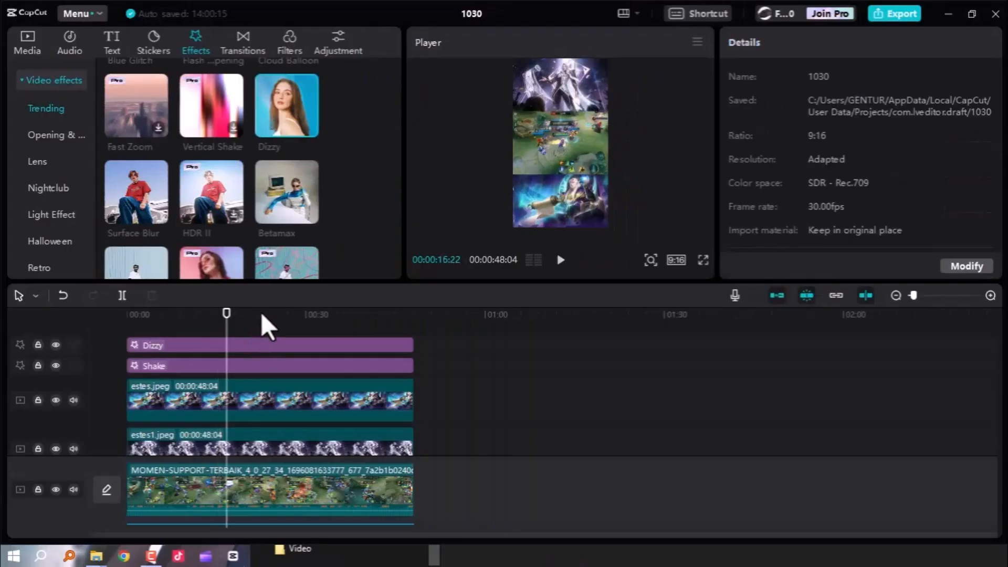
Return the playhead to the start of the timeline and review the finished video in full screen
left_click(302, 315)
left_click_drag(387, 323, 111, 380)
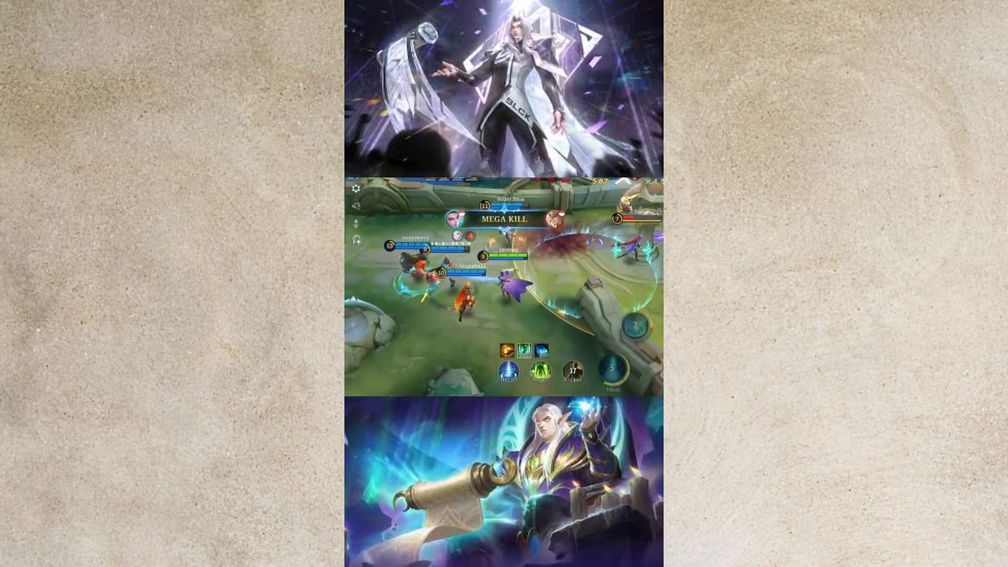
key("Escape")
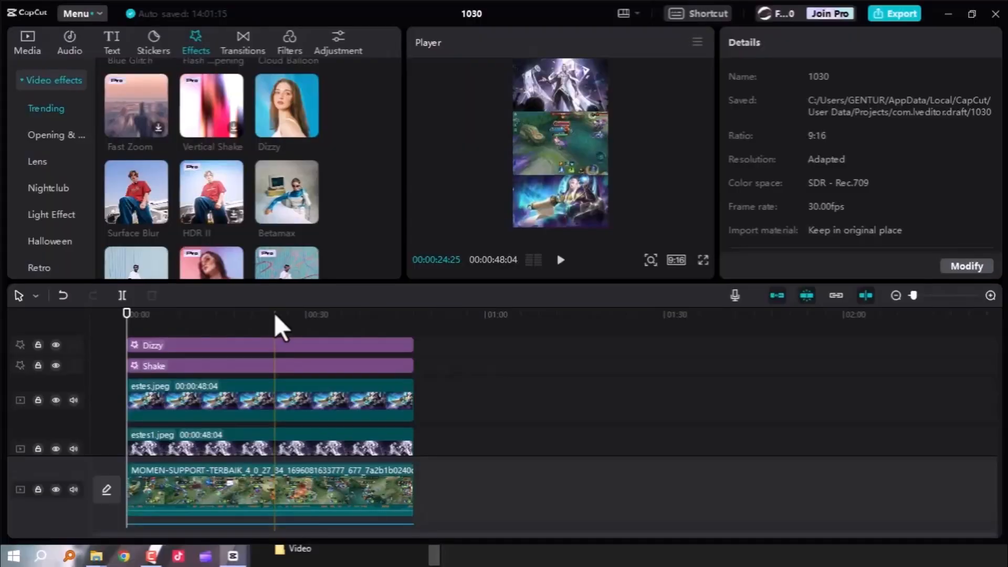